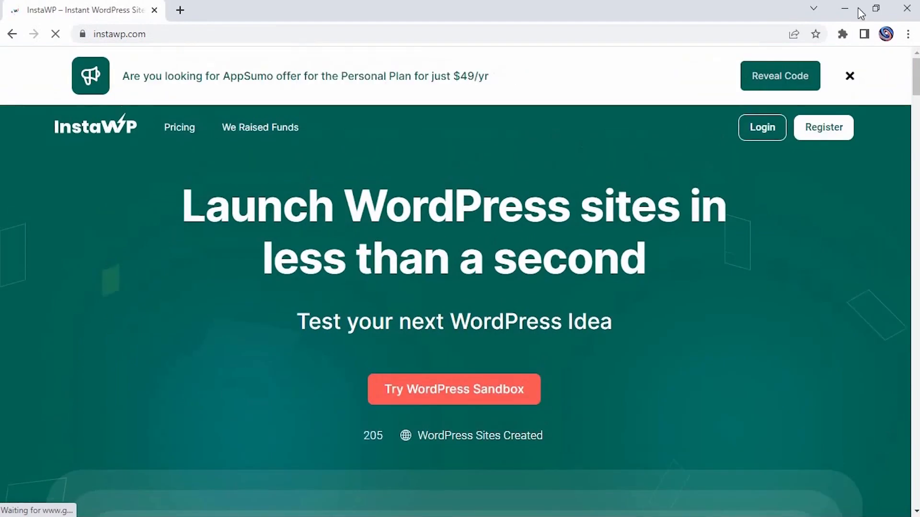
Step: Create a temporary InstaWP sandbox site from scratch with WP version 6.0.1, PHP version 7.4 and the default configuration
left_click(852, 78)
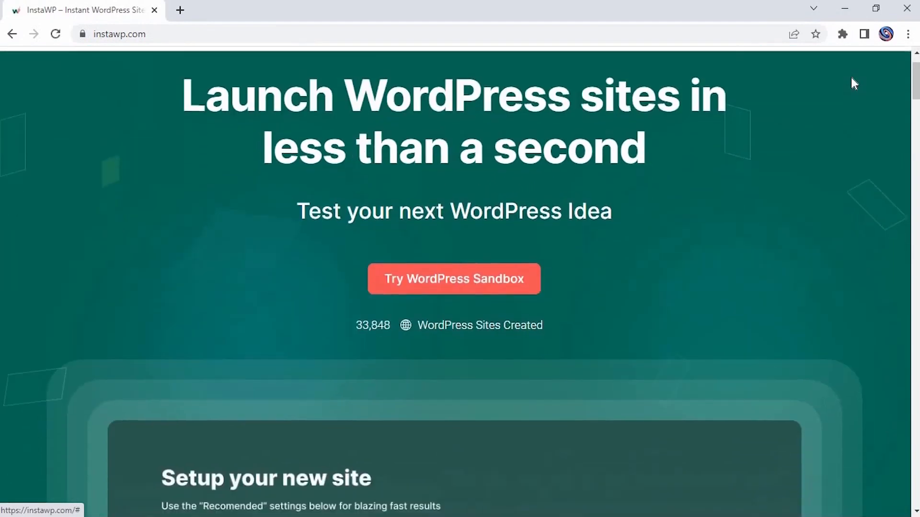
left_click(446, 274)
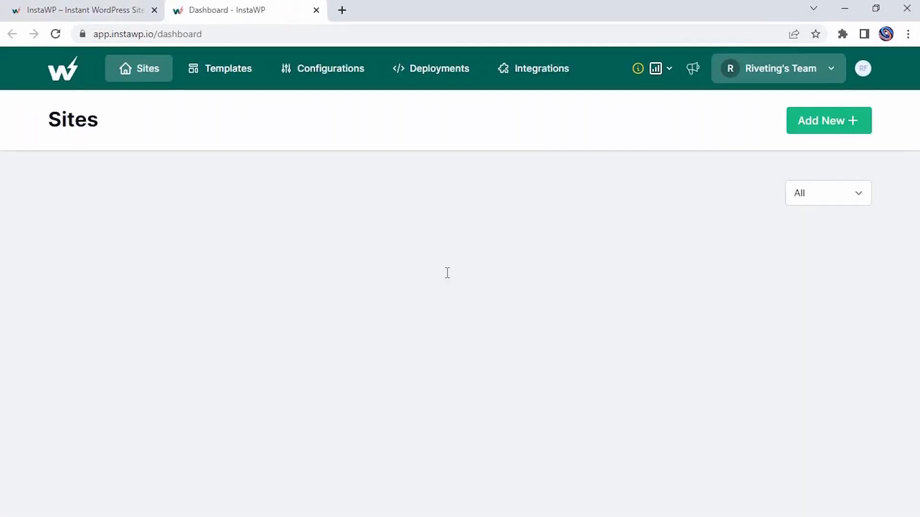
left_click(465, 328)
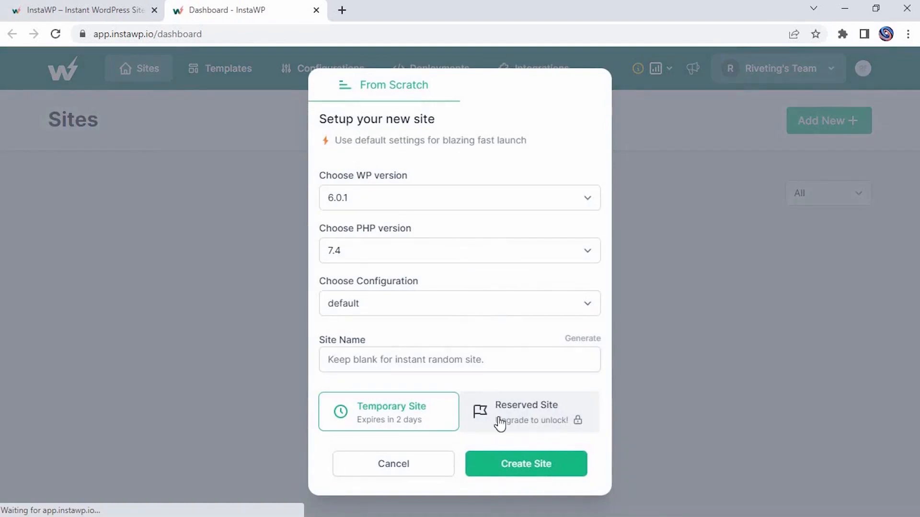
left_click(508, 465)
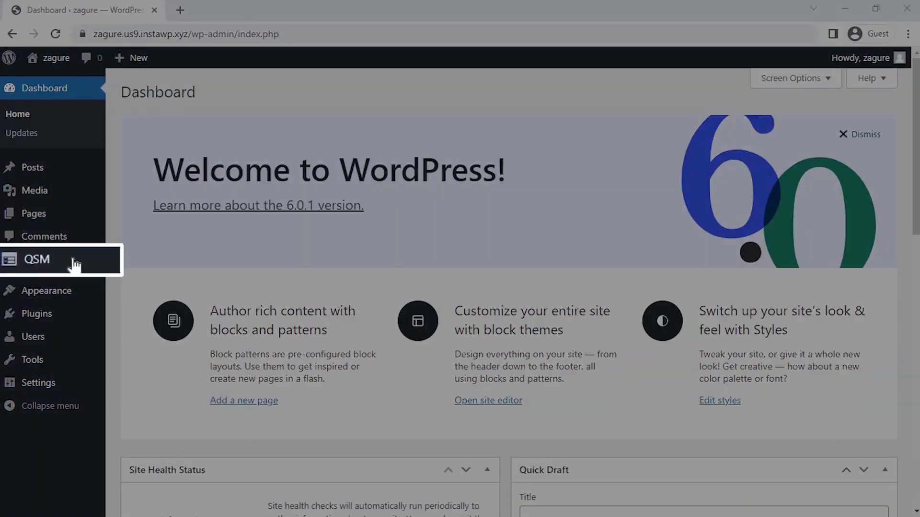
Step: Start a new quiz in the site's QSM Quizzes & Surveys section and continue with the Default Theme
mouse_move(53, 259)
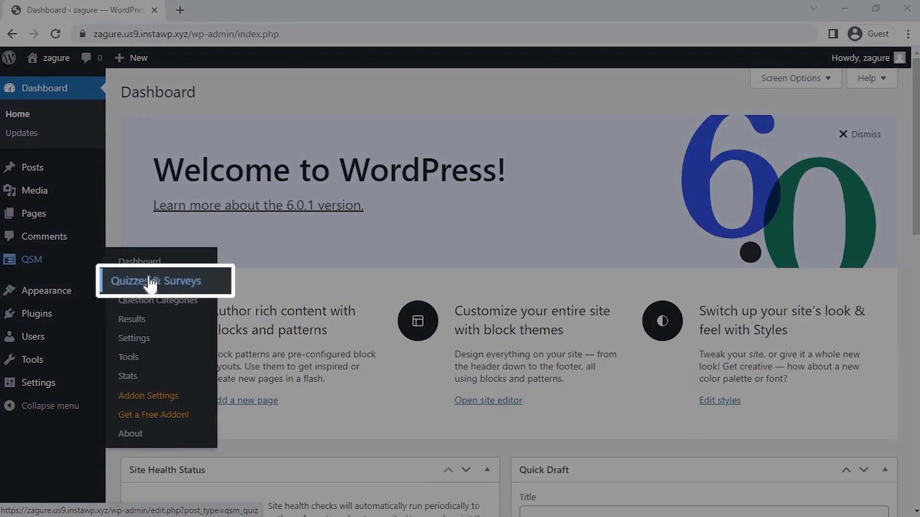
left_click(150, 283)
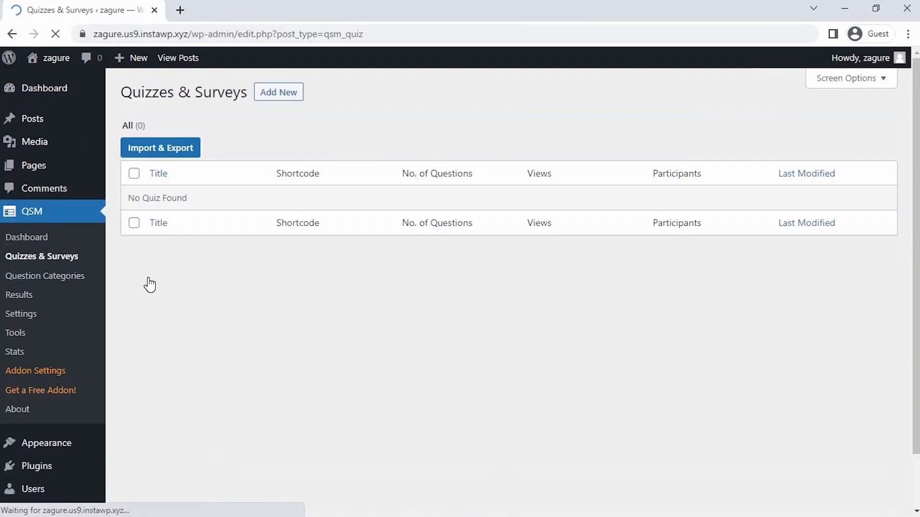
left_click(262, 96)
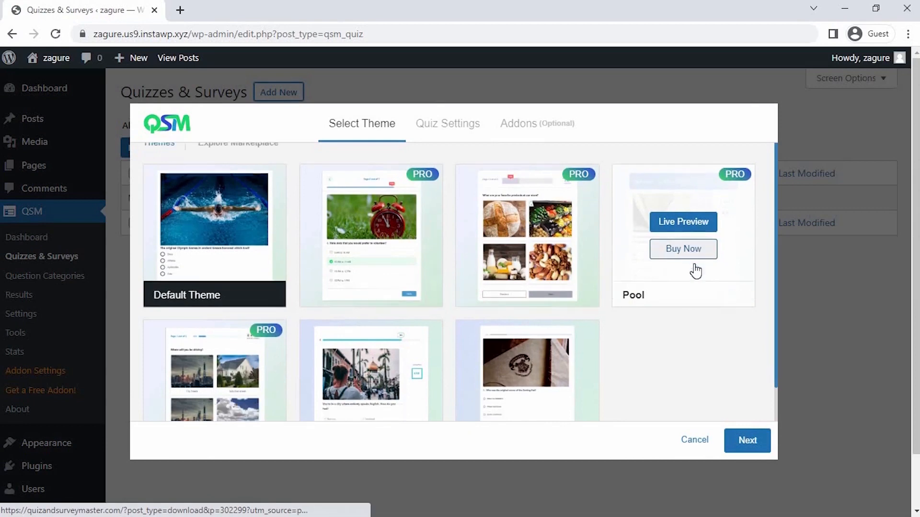
scroll(695, 267, "down", 2)
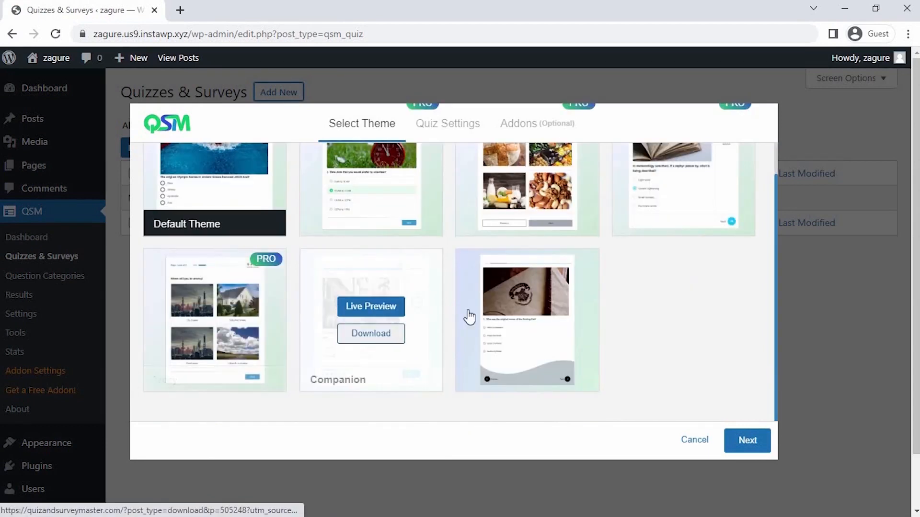
left_click(740, 440)
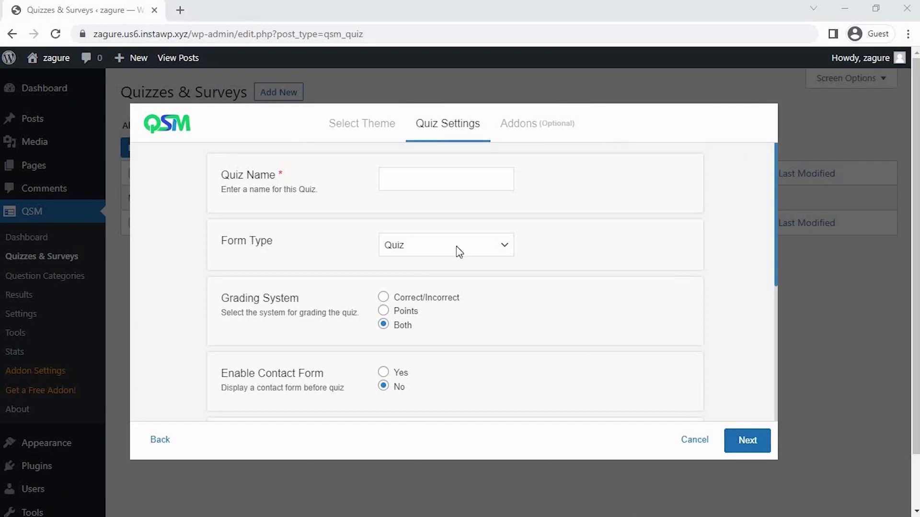
Step: Name the quiz "Social Media Quiz" and choose Quiz as its form type
left_click(399, 180)
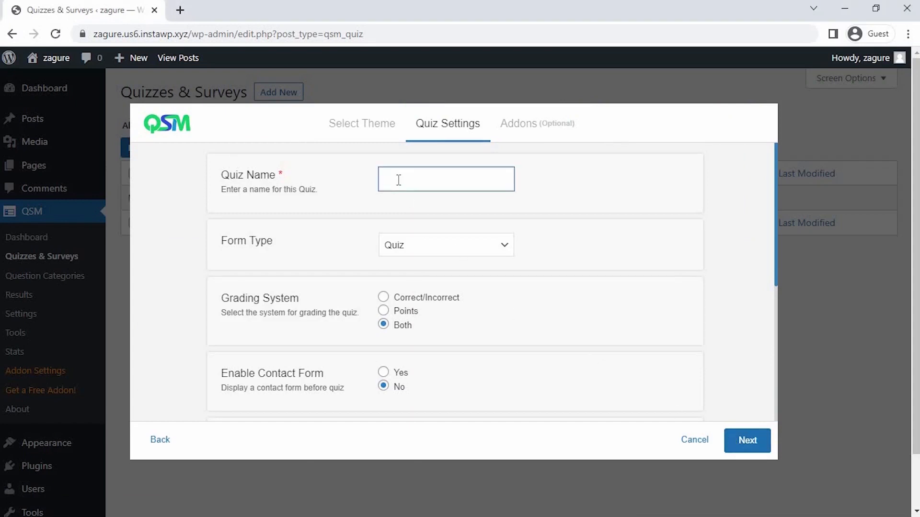
type("Social Media Quiz")
left_click(419, 254)
left_click(421, 262)
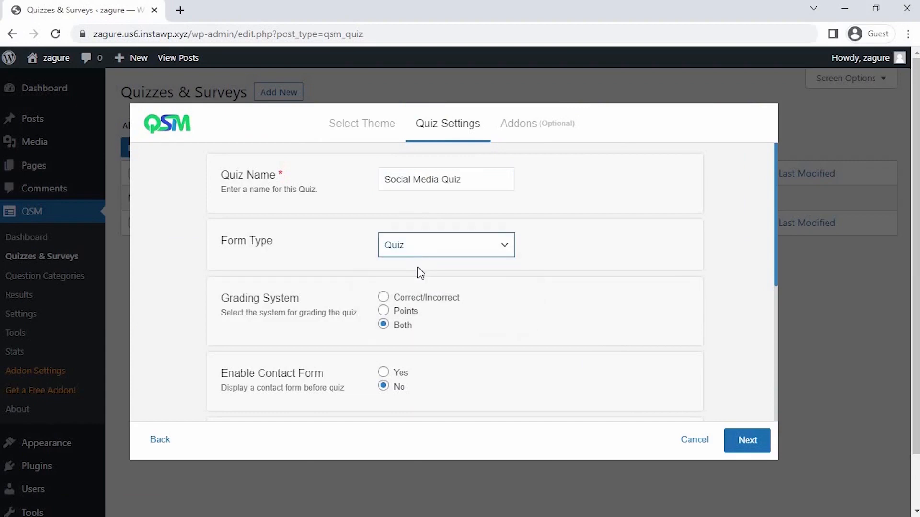
Step: Set the quiz's time limit to 3 minutes and set Require User Login to No
scroll(420, 363, "down", 2)
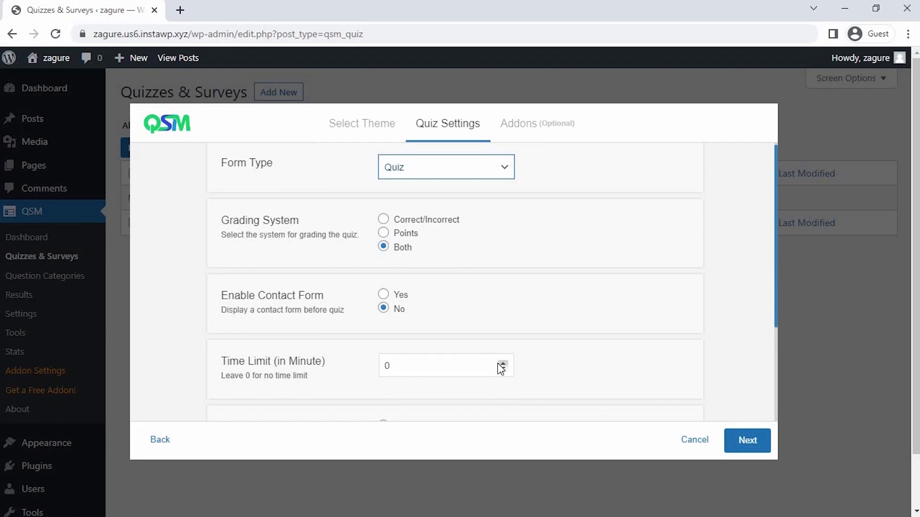
triple_click(498, 363)
scroll(474, 365, "down", 2)
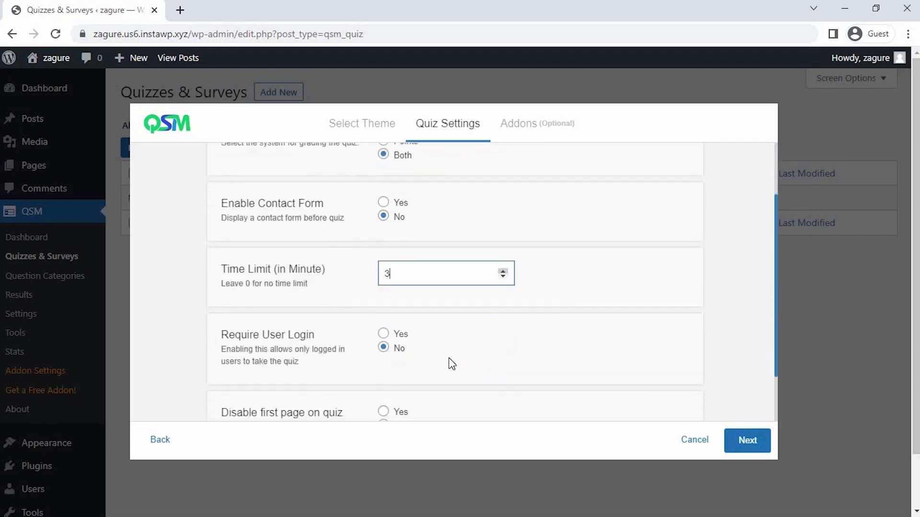
left_click(383, 332)
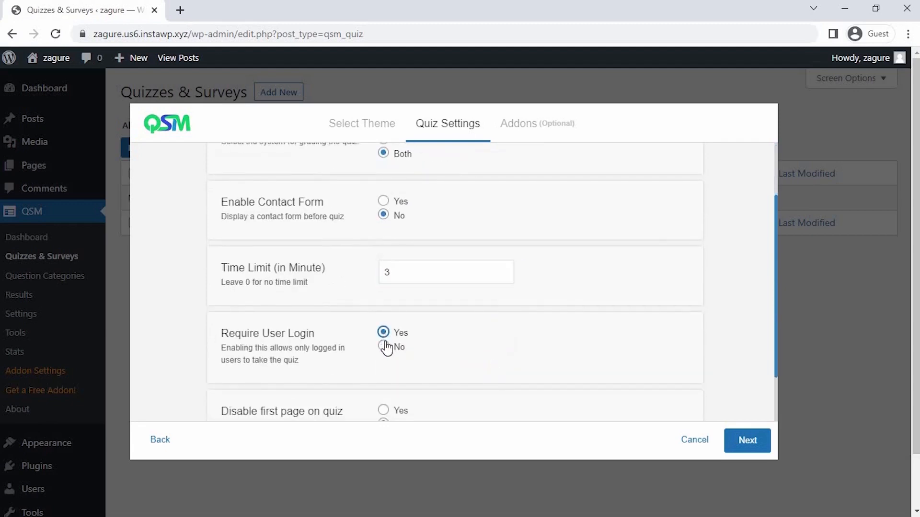
left_click(385, 344)
left_click(383, 334)
left_click(384, 345)
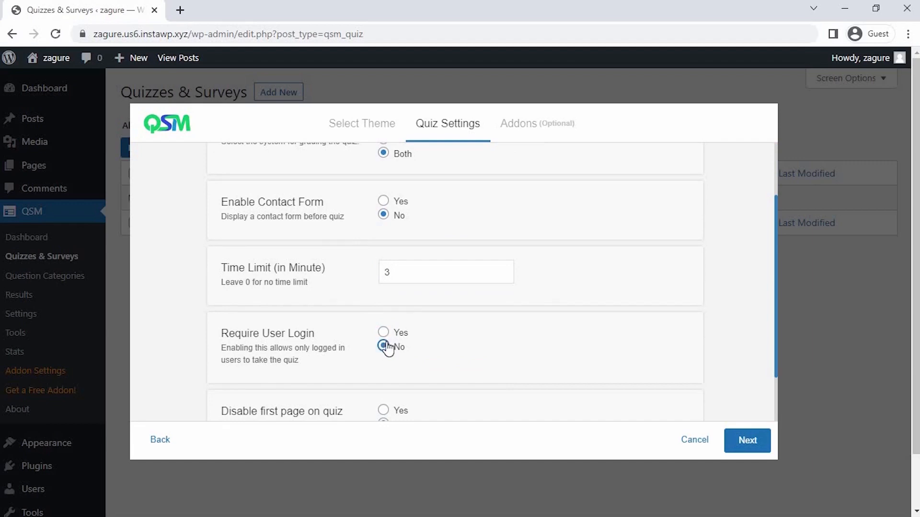
Step: Continue through the optional addons without choosing any and create the quiz
left_click(746, 438)
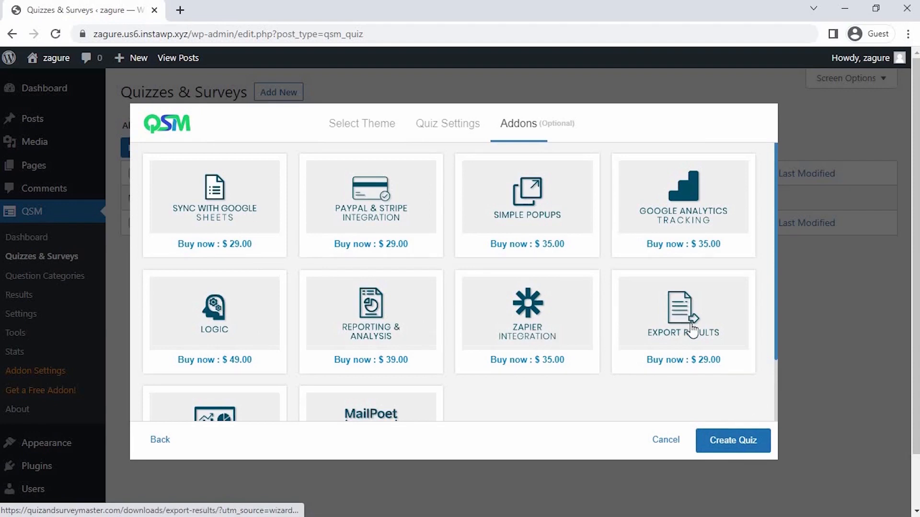
scroll(692, 331, "down", 3)
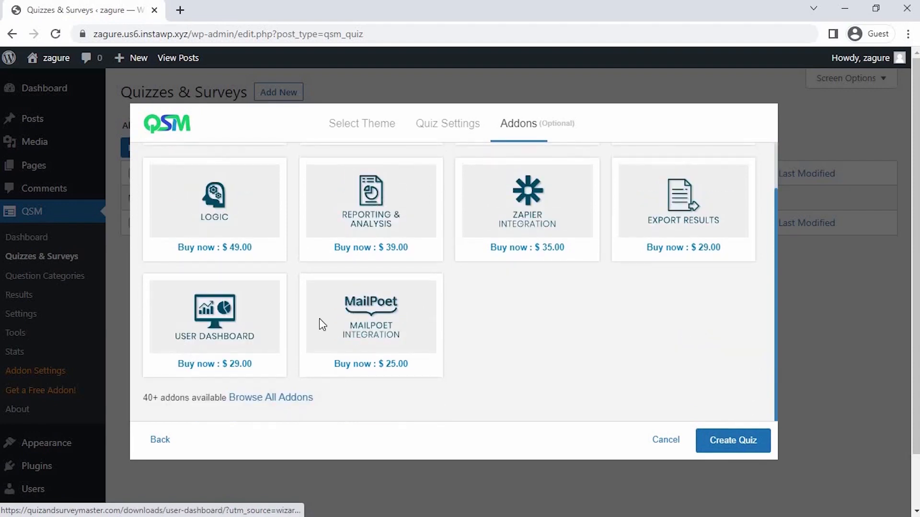
left_click(716, 439)
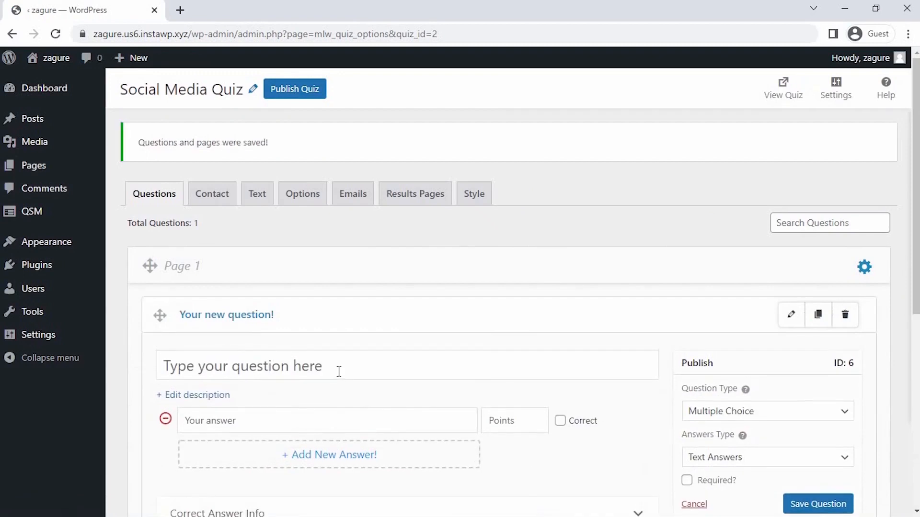
Step: Enter "Which Platform has highest rate of Engagement?" as the first question and set its type to Multiple Choice
scroll(340, 376, "down", 2)
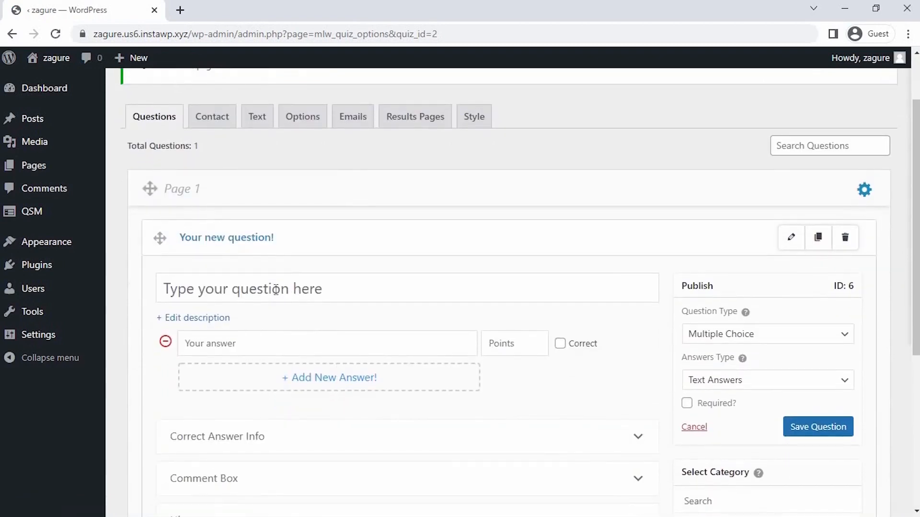
type("Wh")
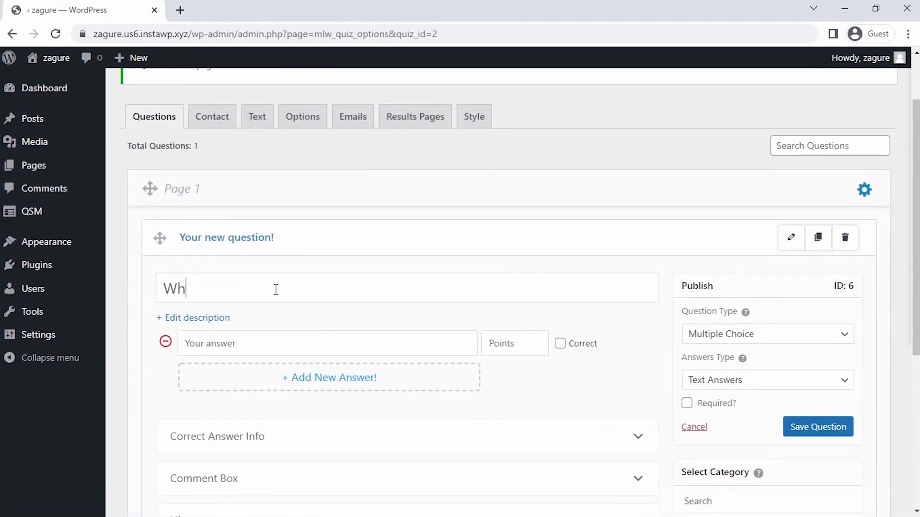
type("ich Platform has rig")
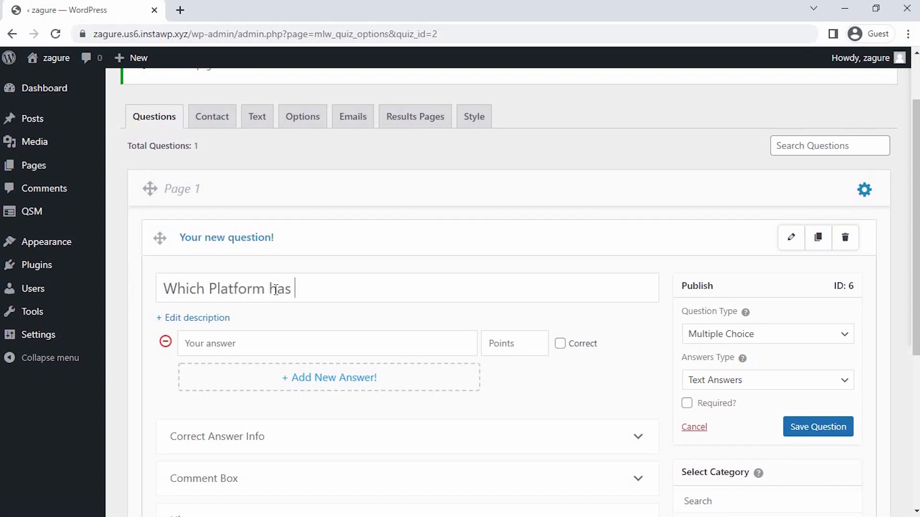
key("BackSpace")
key("BackSpace")
key("BackSpace")
type("highest rate of Engae")
key("BackSpace")
type("gement?")
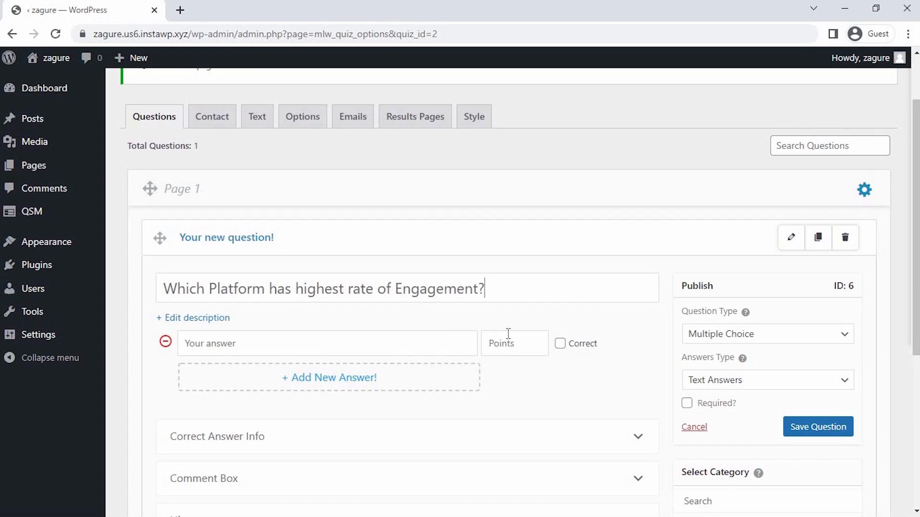
left_click(691, 334)
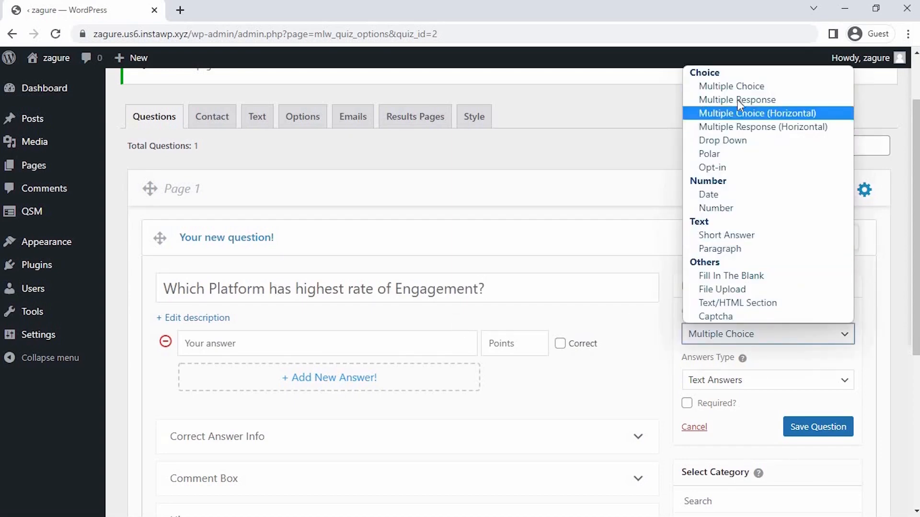
left_click(754, 88)
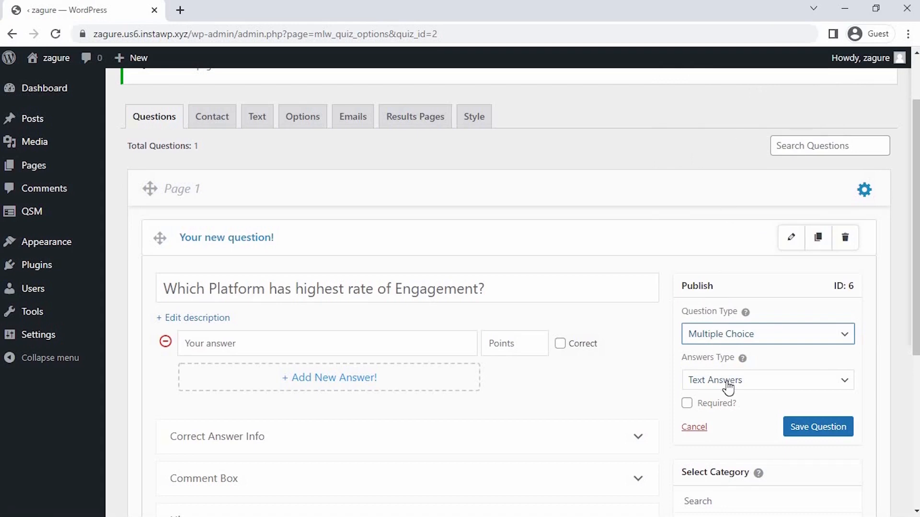
Step: Add Facebook and Instagram as the answers to the engagement question
left_click(370, 346)
type("Face")
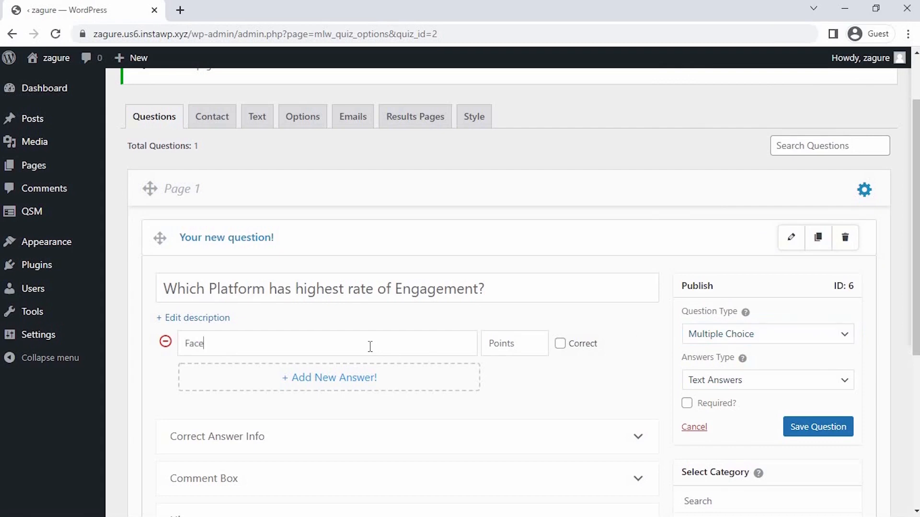
type("book")
left_click(378, 386)
type("In")
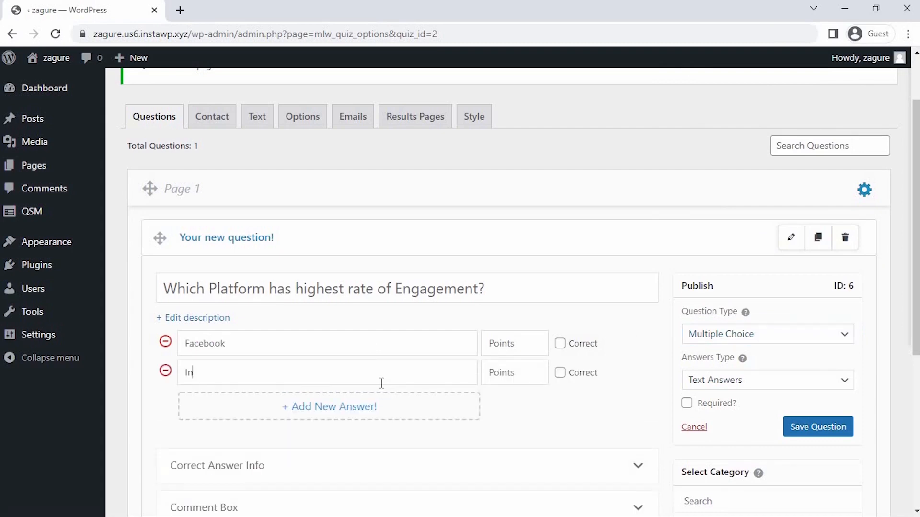
type("stagram")
Step: Give Facebook 0 points and Instagram 5 points, and mark Instagram as the correct answer
type("0")
type("5")
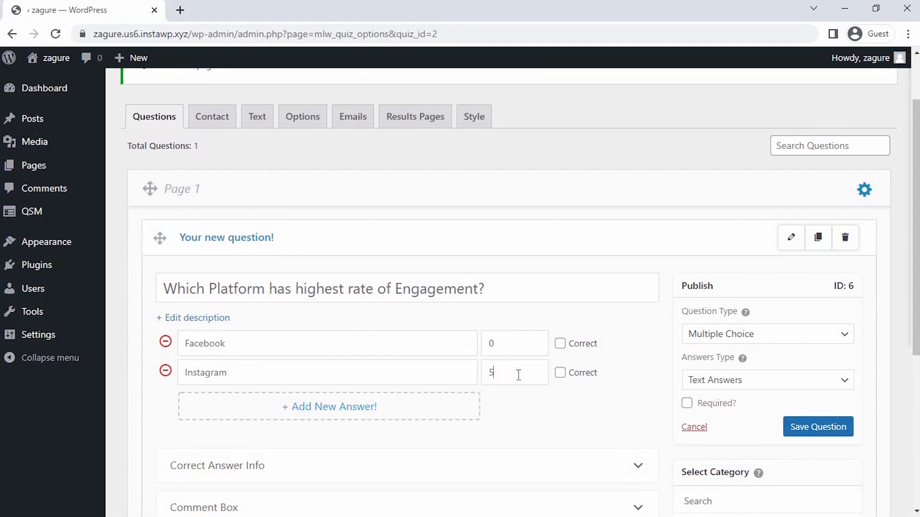
left_click(560, 373)
Step: Make the engagement question required and save it
left_click(687, 404)
left_click(687, 405)
left_click(831, 433)
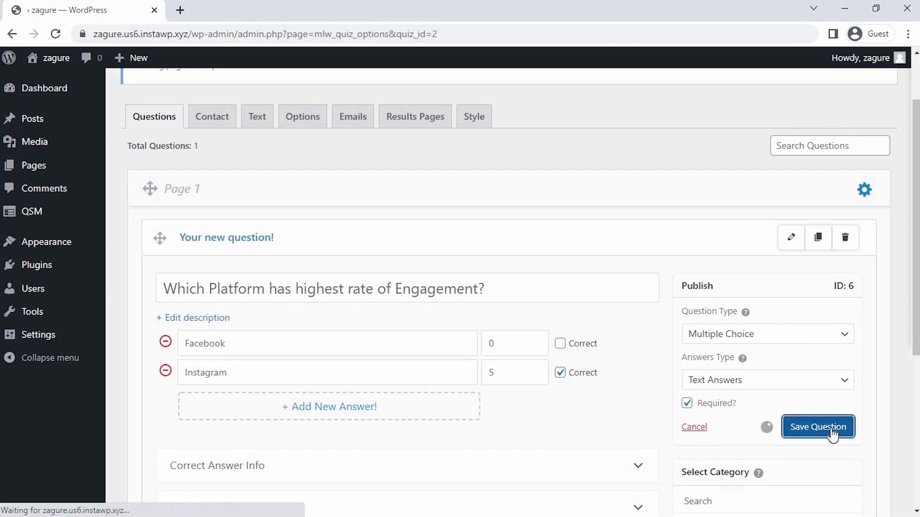
Step: Create a second quiz page holding the Multiple Choice question "Which Company owns TikTok?"
scroll(832, 434, "down", 5)
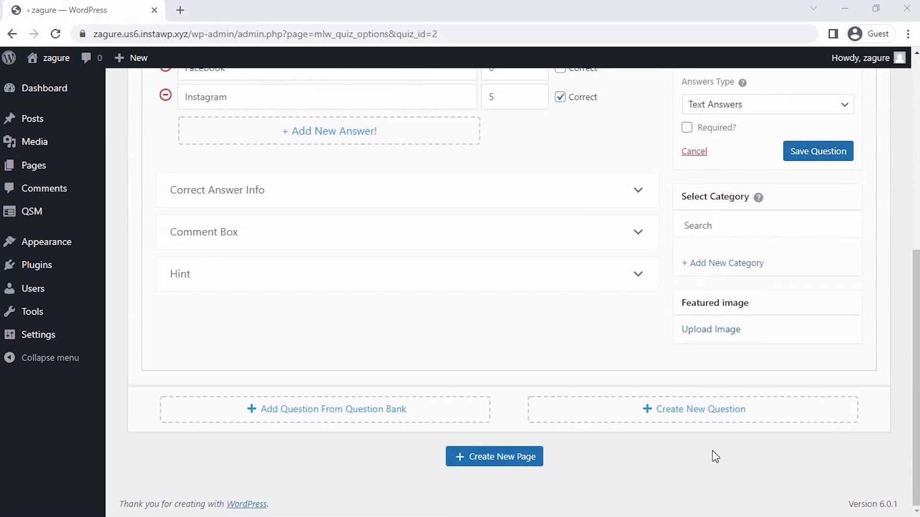
left_click(494, 456)
left_click(616, 407)
left_click(317, 301)
type("Which C")
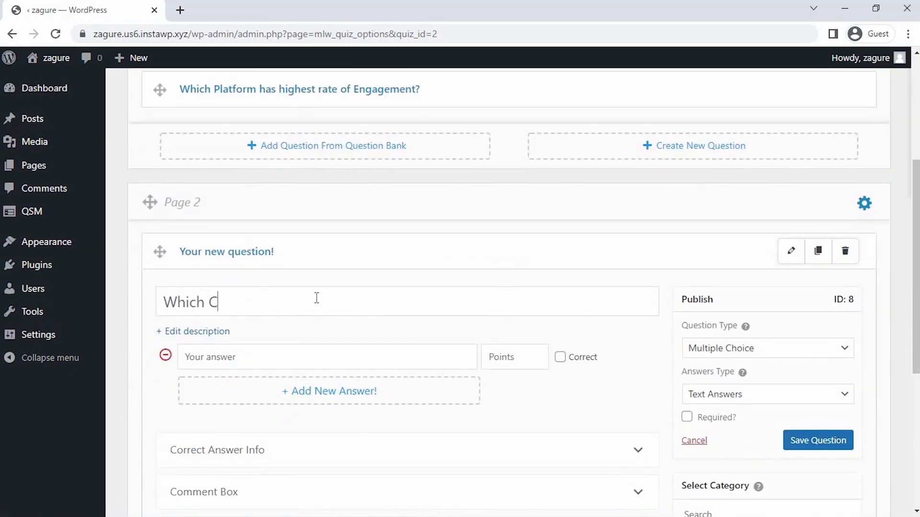
type("ompany owns Tikok?")
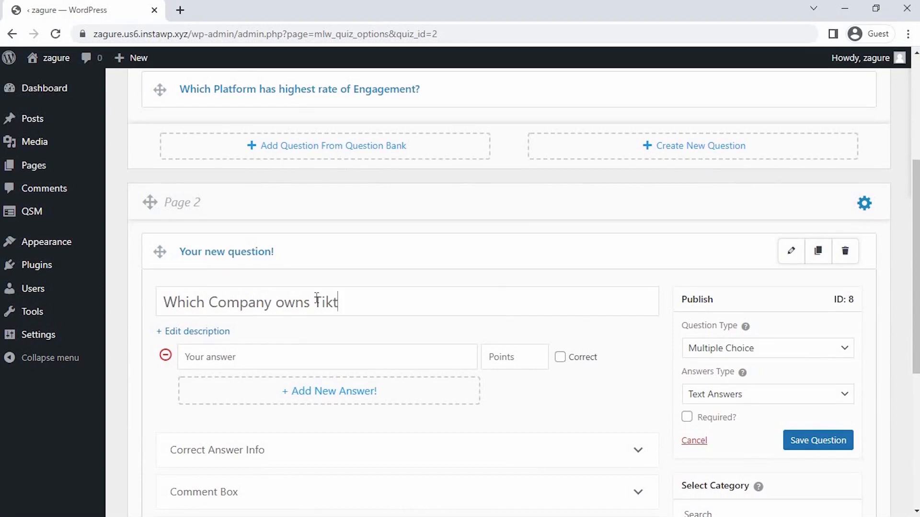
left_click(341, 303)
type("T")
left_click(766, 348)
Step: Add Wechat, ByteDance and Tencent as the answers to the TikTok question
left_click(188, 356)
type("Wechat")
key("Return")
type("ByteDance")
key("Return")
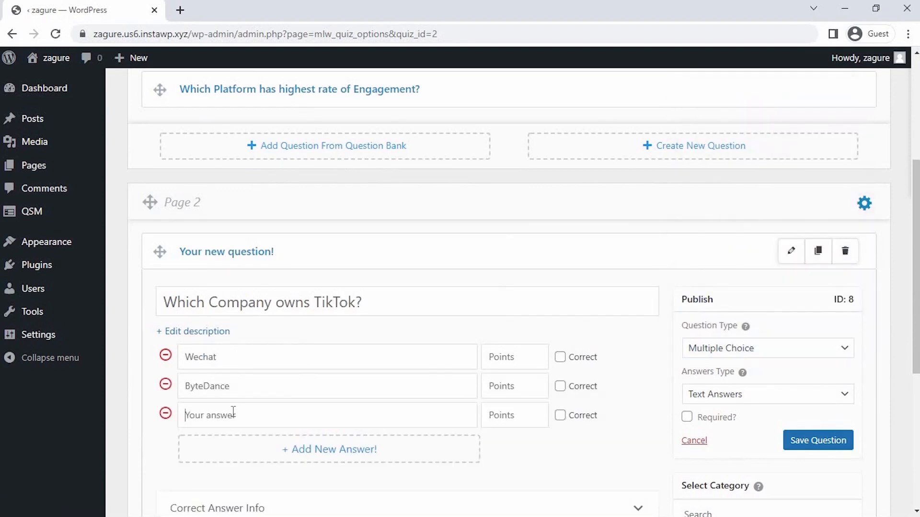
type("Tencent")
Step: Score Wechat 0, ByteDance 5 and Tencent 0 with ByteDance marked correct, and save the TikTok question as required
left_click(503, 357)
type("0")
left_click(502, 386)
type("5")
left_click(511, 413)
type("0")
left_click(560, 386)
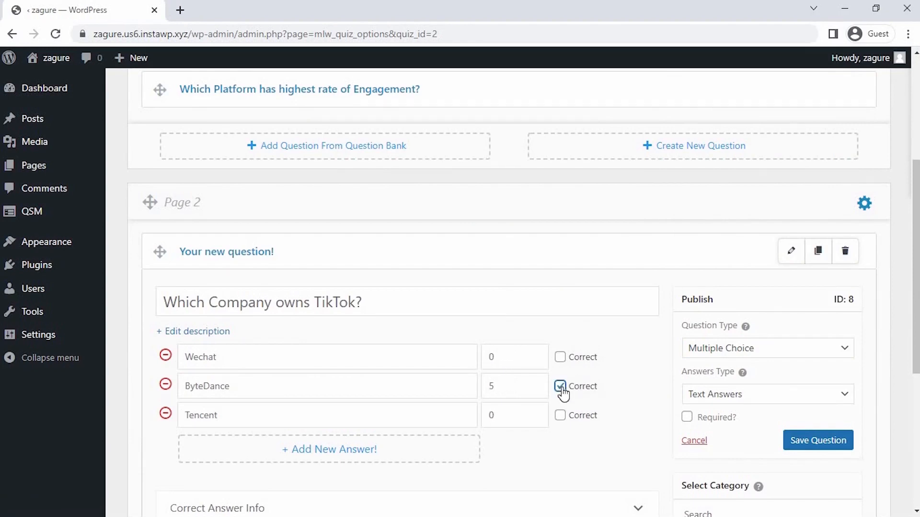
left_click(686, 416)
left_click(818, 441)
Step: Create a third quiz page holding the new question "Which Social Platform uses Audio Only?"
scroll(490, 455, "down", 5)
left_click(491, 456)
left_click(660, 417)
left_click(283, 162)
type("Wh")
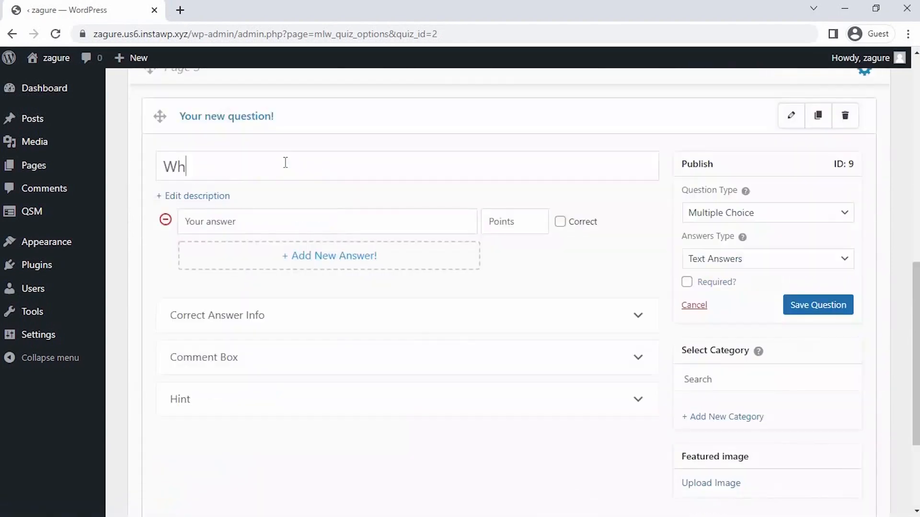
type("ich Social Platform uses Audio Only?")
Step: Add ClubHouse, Brunch and Airtime as the answers to the audio-only platform question
left_click(248, 225)
type("ClubHouse")
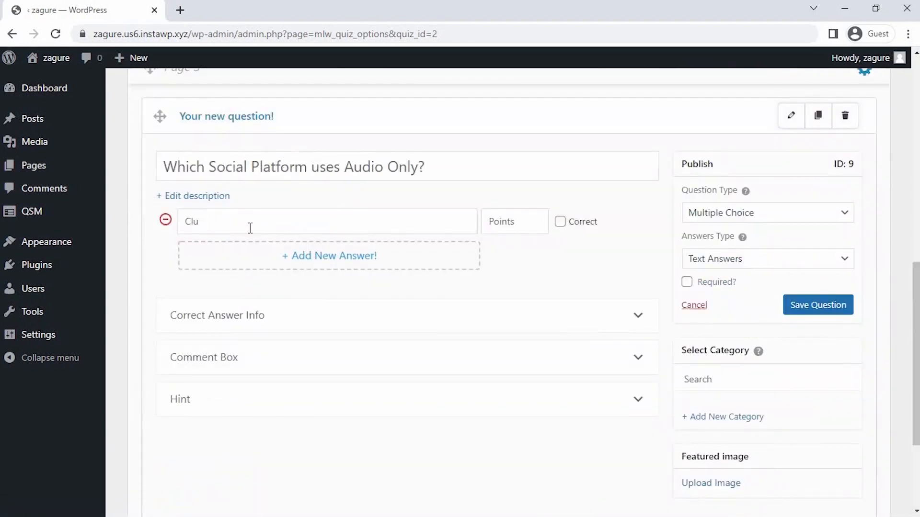
left_click(278, 251)
type("Brunch")
left_click(292, 284)
type("Airtime")
Step: Score Airtime 0, Brunch 0 and ClubHouse 5 with ClubHouse marked correct, and save the audio-only question
left_click(498, 280)
type("0")
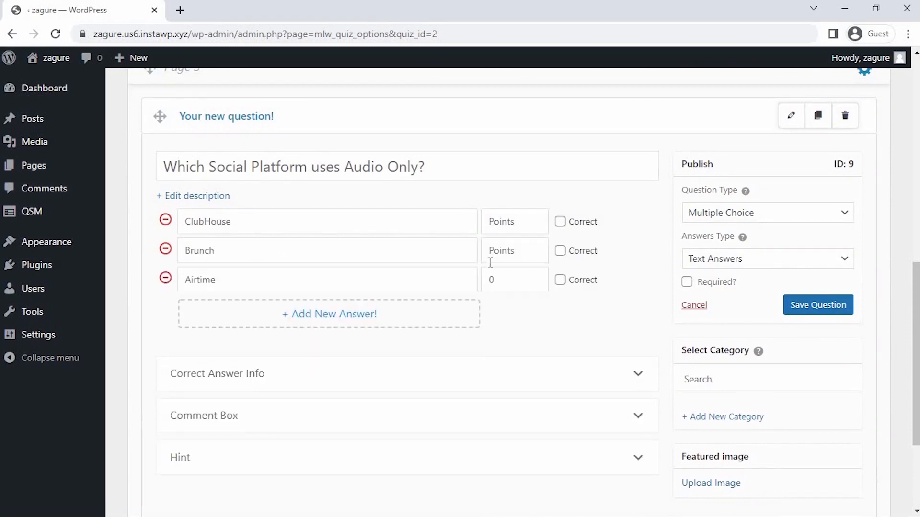
left_click(490, 259)
type("0")
left_click(495, 223)
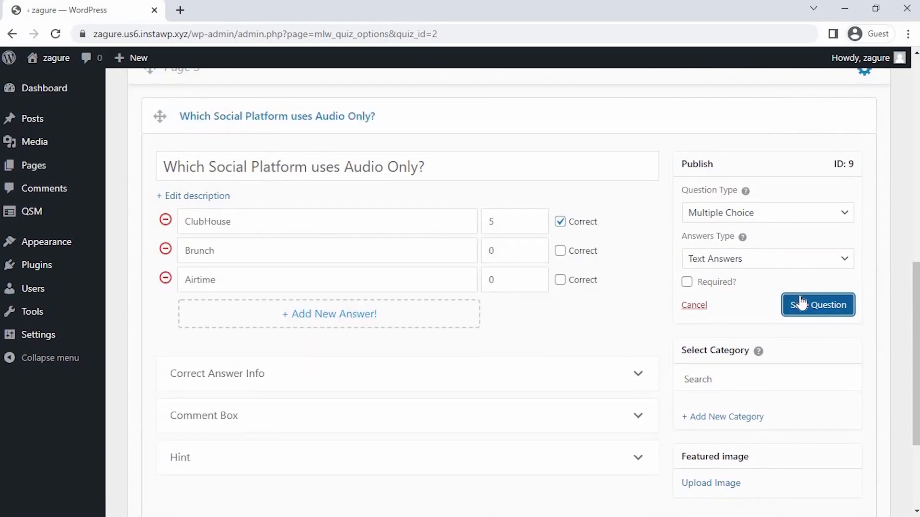
Step: Create a fourth quiz page holding the new question "What percent of video views happen on Twitter happens on Mobile?"
scroll(801, 303, "down", 5)
left_click(525, 458)
left_click(654, 407)
scroll(654, 405, "down", 6)
left_click(303, 139)
type("What perc")
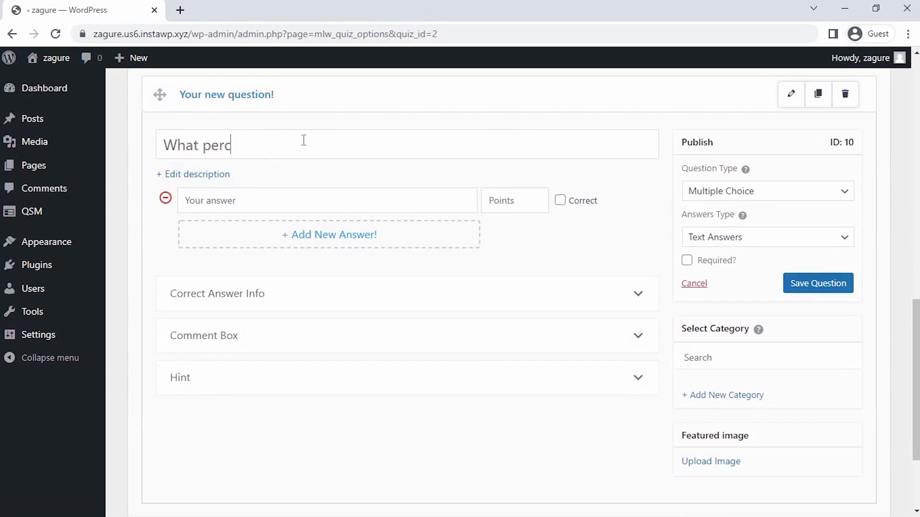
type("ent of video views happen on Twitter happens on Mobile?")
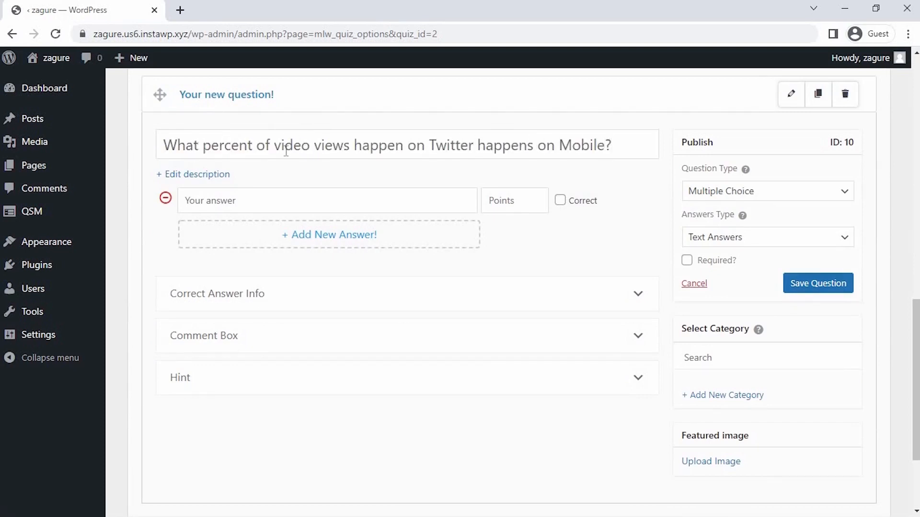
Step: Add 67%, 97% and 93% as the answers to the Twitter video views question
left_click(220, 200)
type("67")
left_click(234, 231)
type("97%")
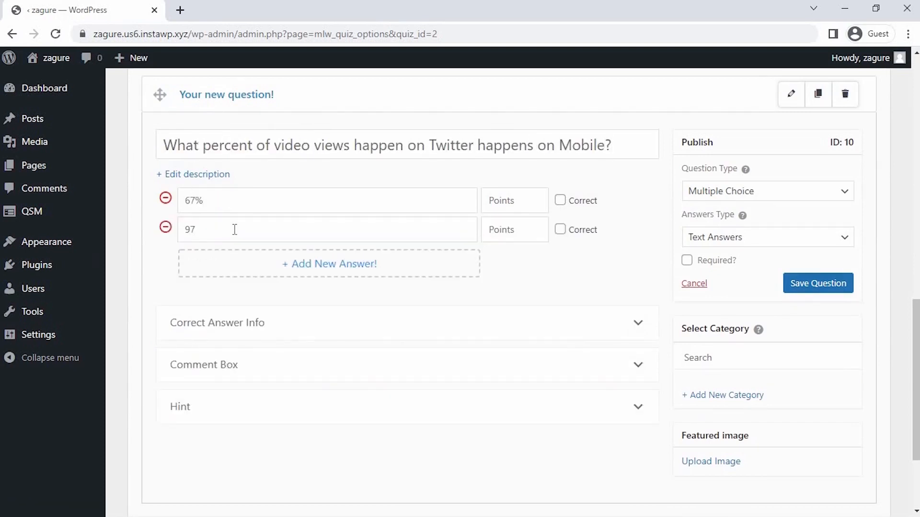
left_click(238, 261)
type("93%")
Step: Give the 93% answer 5 points, mark it correct, and save the Twitter question
left_click(515, 259)
type("5")
left_click(568, 262)
left_click(807, 292)
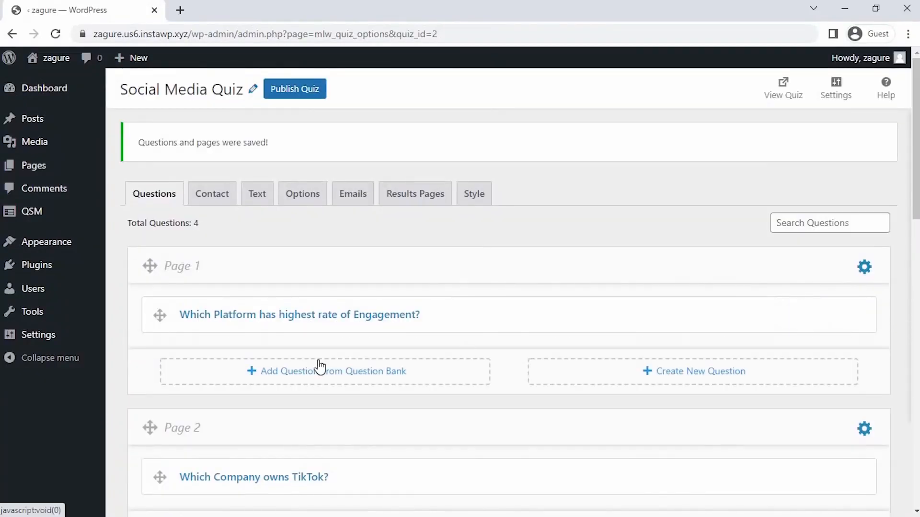
Step: Add a required Text field labelled "Name" to the quiz's contact form
left_click(225, 195)
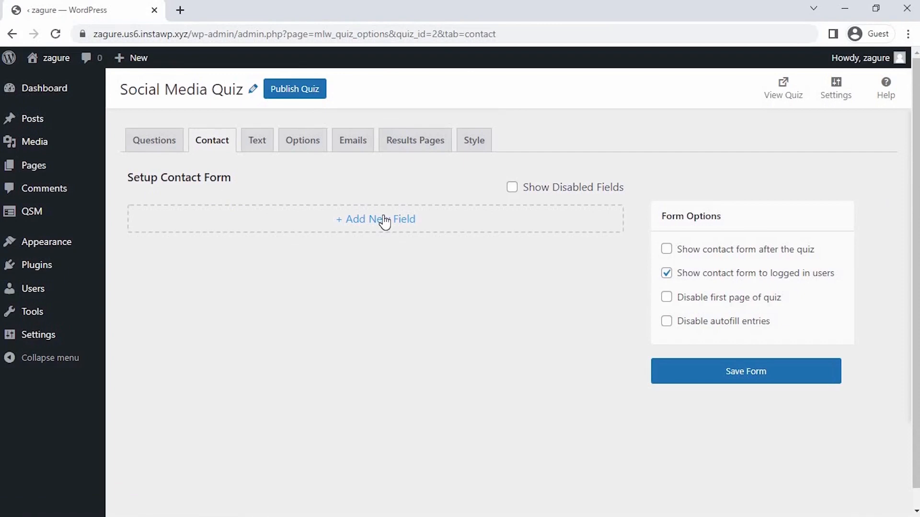
left_click(385, 221)
left_click(246, 237)
left_click(284, 266)
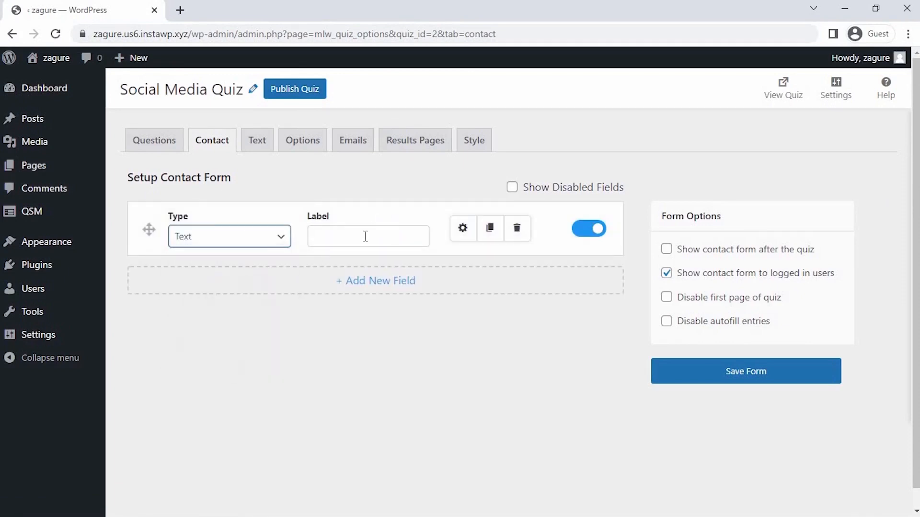
left_click(365, 237)
type("Name")
left_click(461, 236)
left_click(407, 311)
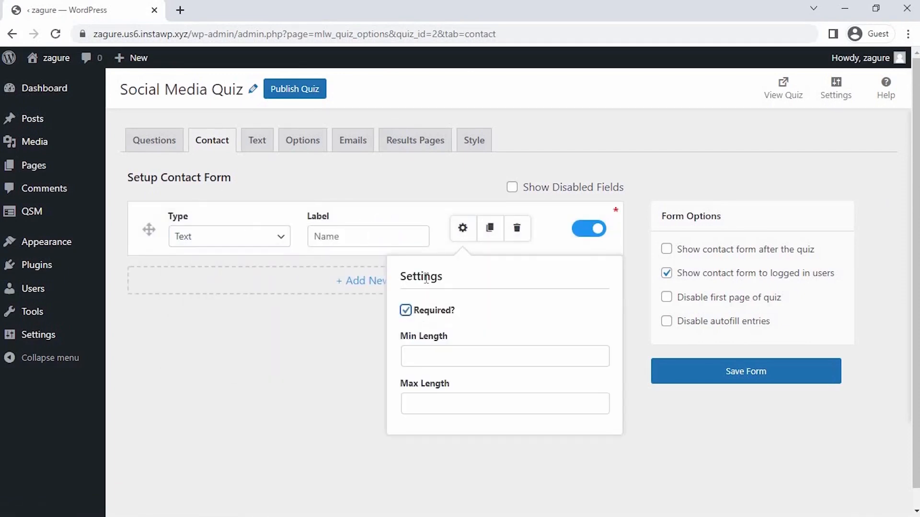
left_click(462, 235)
Step: Add a second contact field of type Date labelled "Date" and save the contact form
left_click(375, 281)
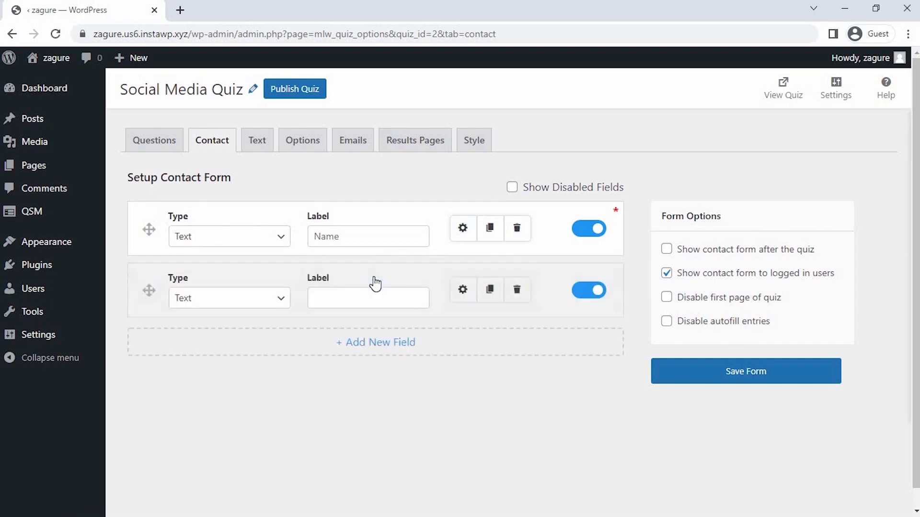
left_click(271, 304)
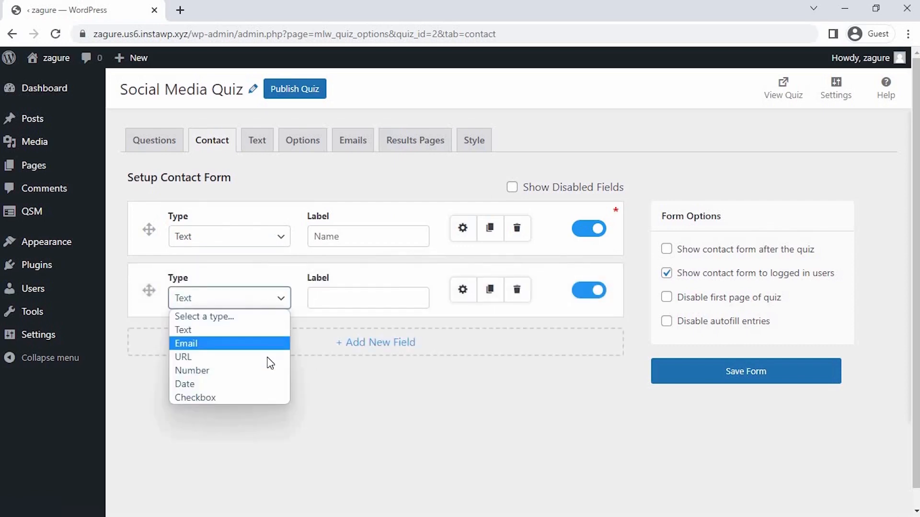
left_click(269, 383)
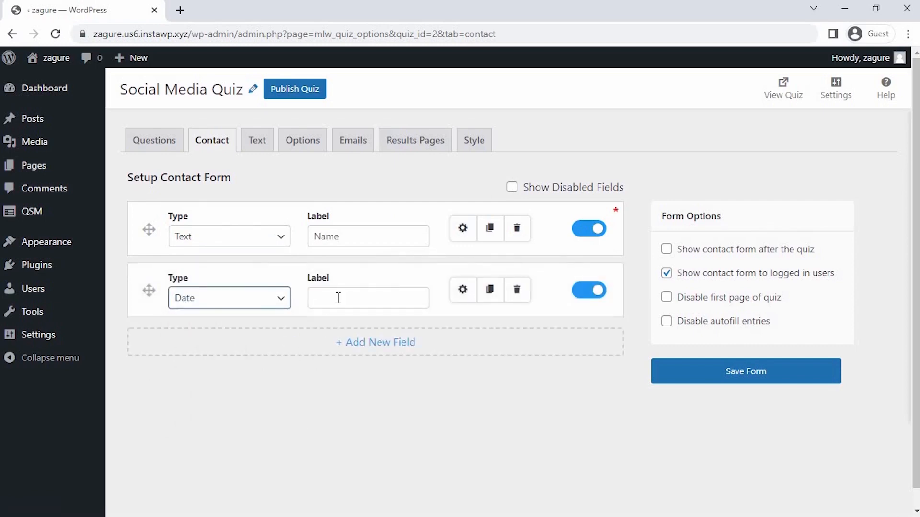
left_click(338, 298)
type("Date")
left_click(721, 379)
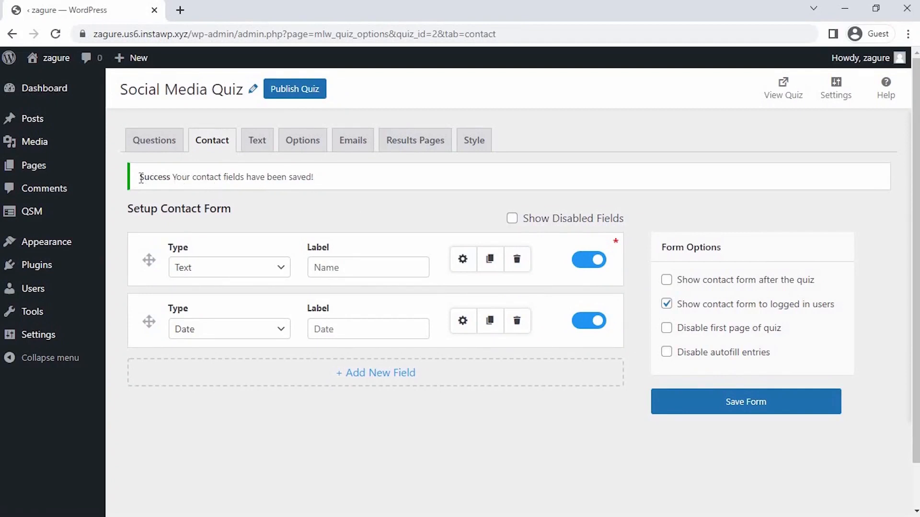
Step: Add a condition to the results page so it shows when the quiz's total points are greater than 10
left_click(405, 140)
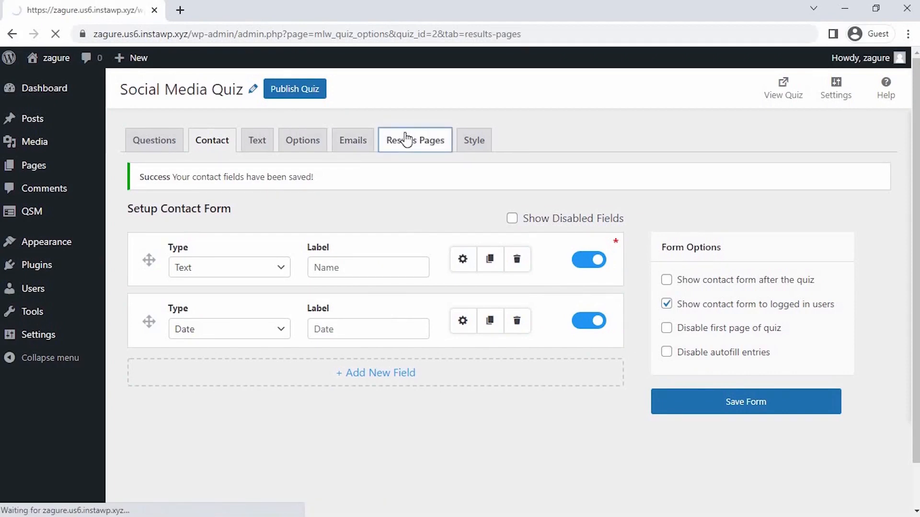
scroll(218, 335, "down", 2)
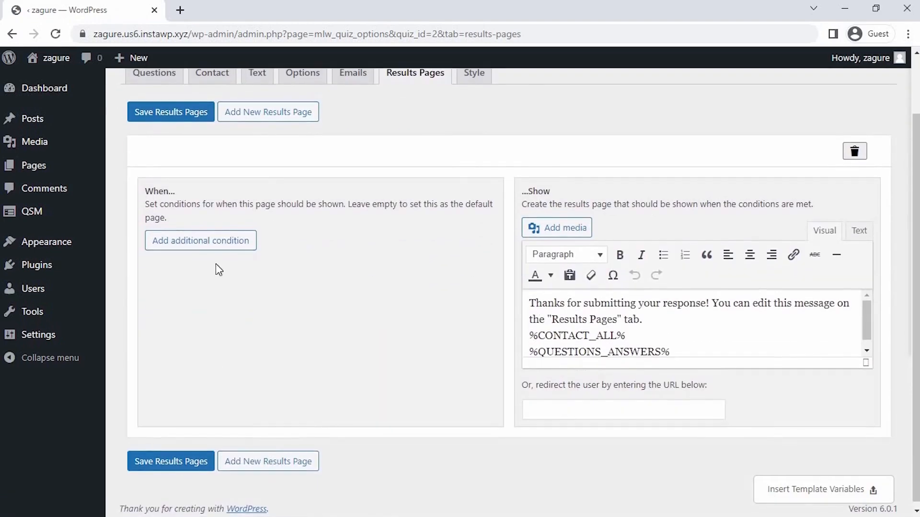
left_click(216, 241)
left_click(216, 245)
left_click(184, 256)
left_click(290, 241)
left_click(285, 257)
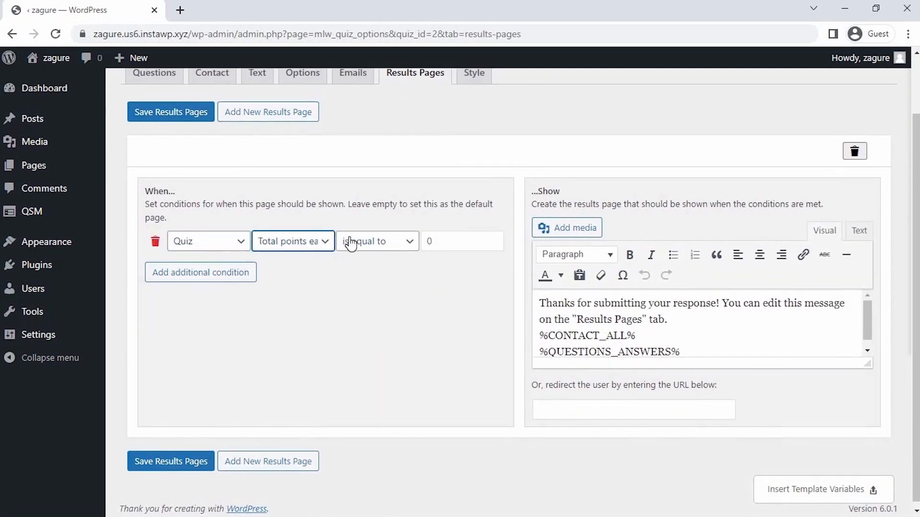
left_click(349, 241)
left_click(366, 300)
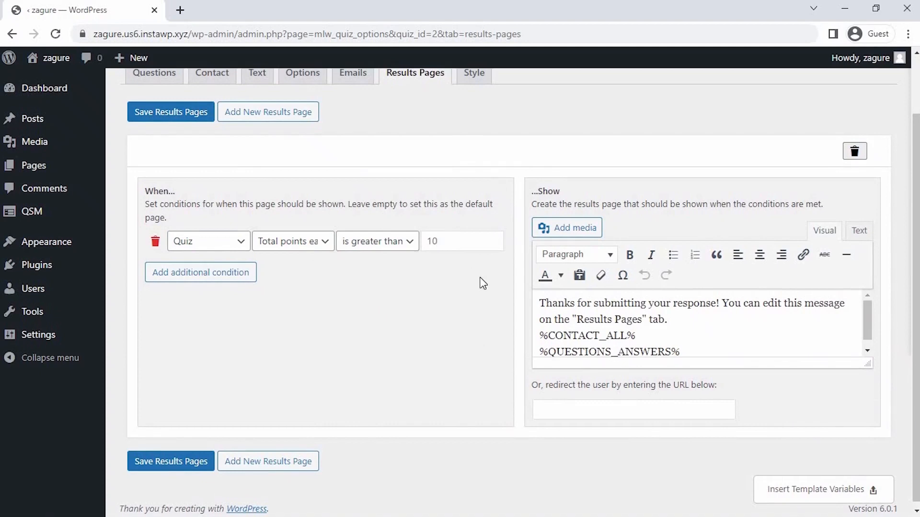
Step: Replace the default message above %QUESTIONS_ANSWERS% with "Thanks %USER_NAME% for Submitting your Response !!", using the user name template variable
scroll(482, 284, "down", 1)
left_click(541, 299)
left_click(638, 330, "shift")
key("BackSpace")
type("Thanks")
left_click(815, 488)
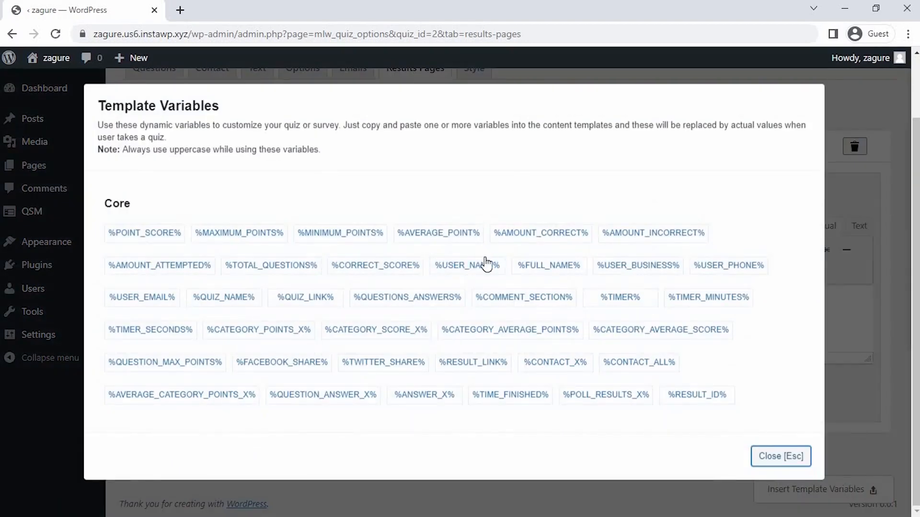
left_click(486, 263)
type("for Submitting your Respon")
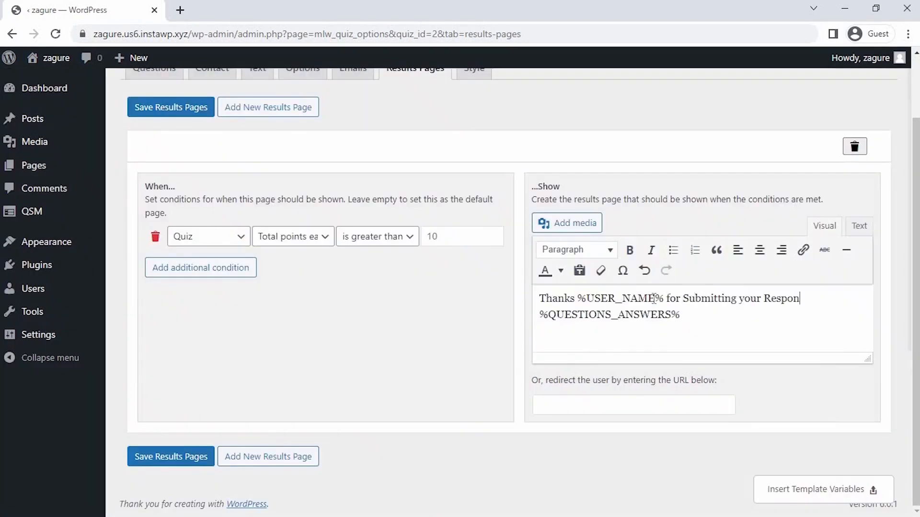
type("se !!")
Step: Add the line "What's your Social Media IQ ?" below the thank-you message and make it bold
key("Return")
key("Return")
type("What's your S")
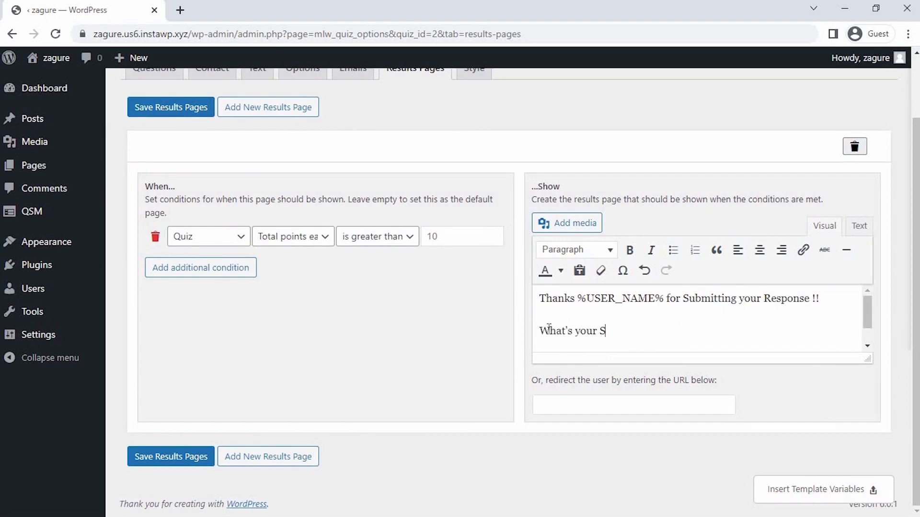
type("ocial Media IQ ?")
scroll(618, 342, "down", 1)
left_click_drag(687, 305, 538, 306)
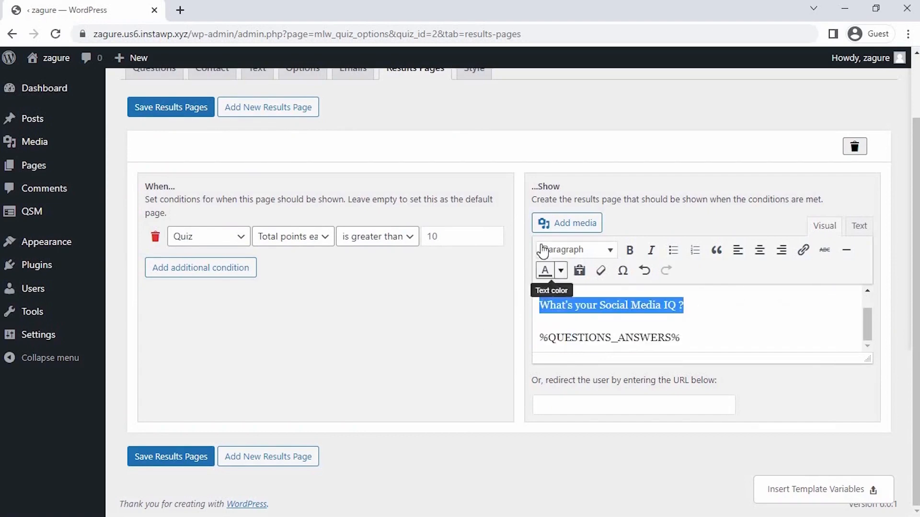
left_click(630, 250)
Step: Add the non-bold line "You got %POINT_SCORE% out of 20." under the heading, using the point score template variable
left_click(718, 304)
key("Return")
key("ctrl+b")
type("y")
left_click(811, 491)
left_click(133, 241)
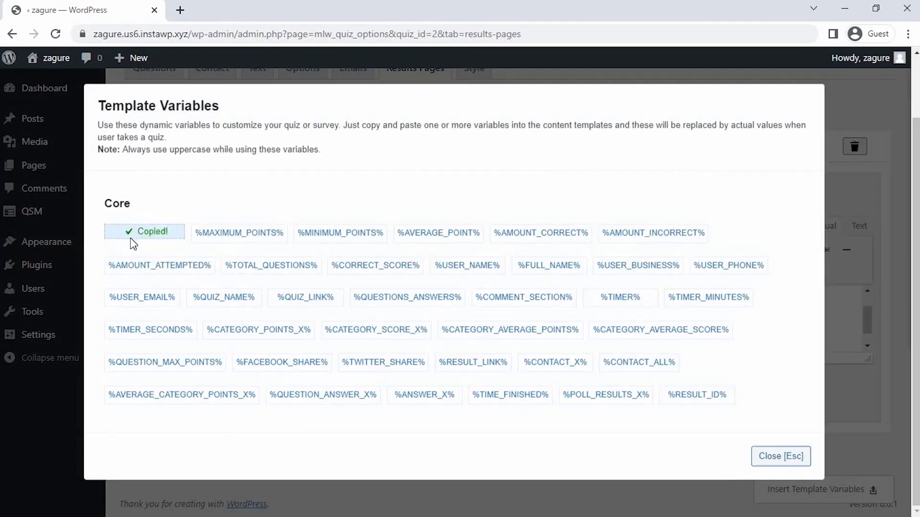
left_click(780, 456)
left_click(615, 322)
type("%POINT_SCORE%")
type("out of 20.")
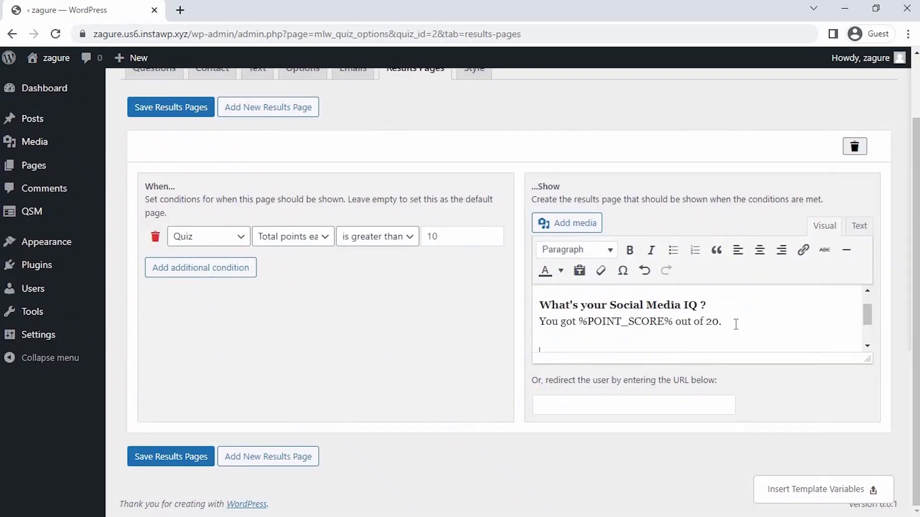
Step: Add the paragraph "You know a thing or 2 thing about social, but there is alot more to know before you get to the guru status."
key("Return")
type("You know a thing or 2 thing about sov")
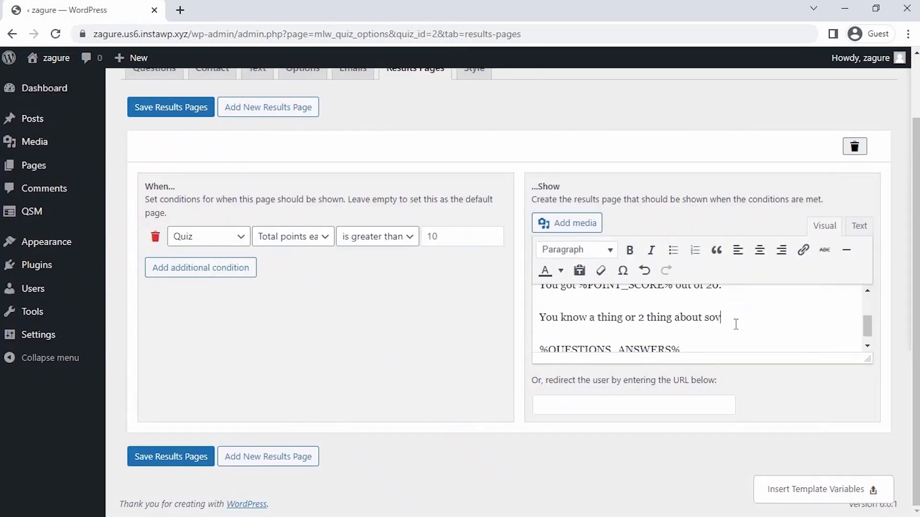
key("BackSpace")
type("cial, but there is alot more ")
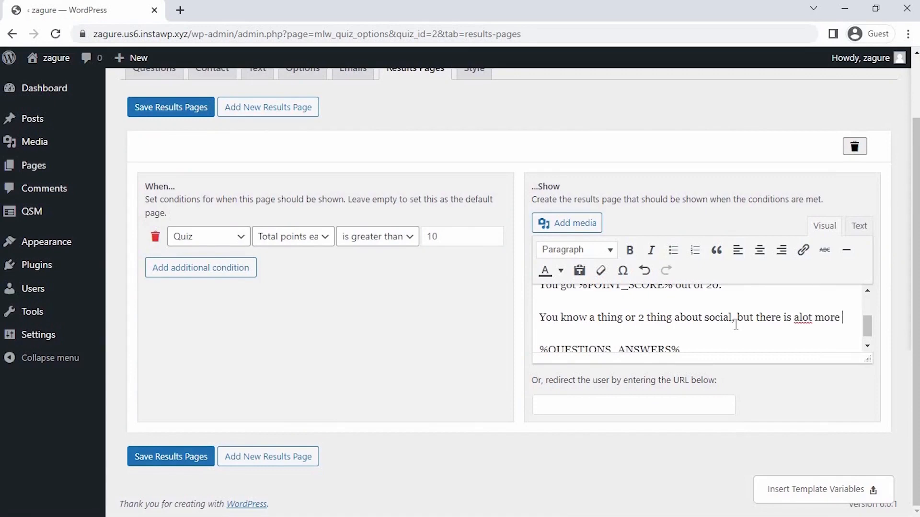
type("to know before you get to the g")
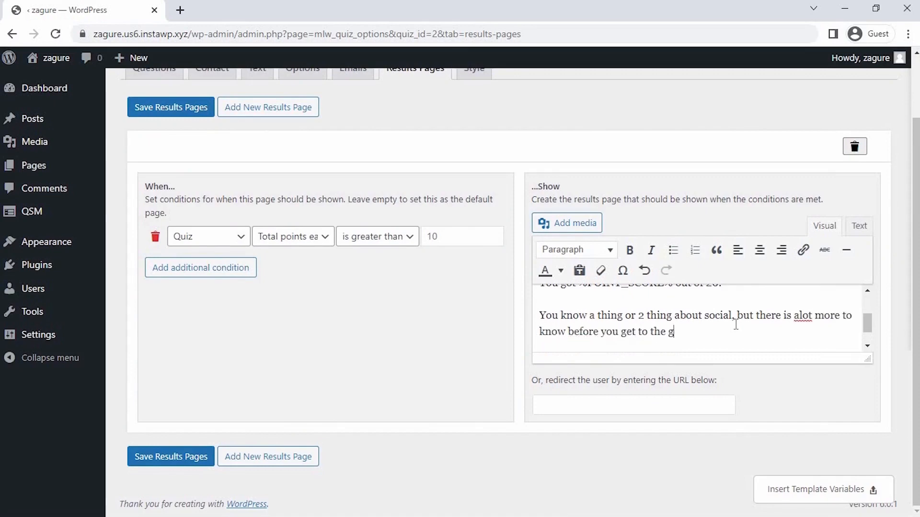
type("uru status.")
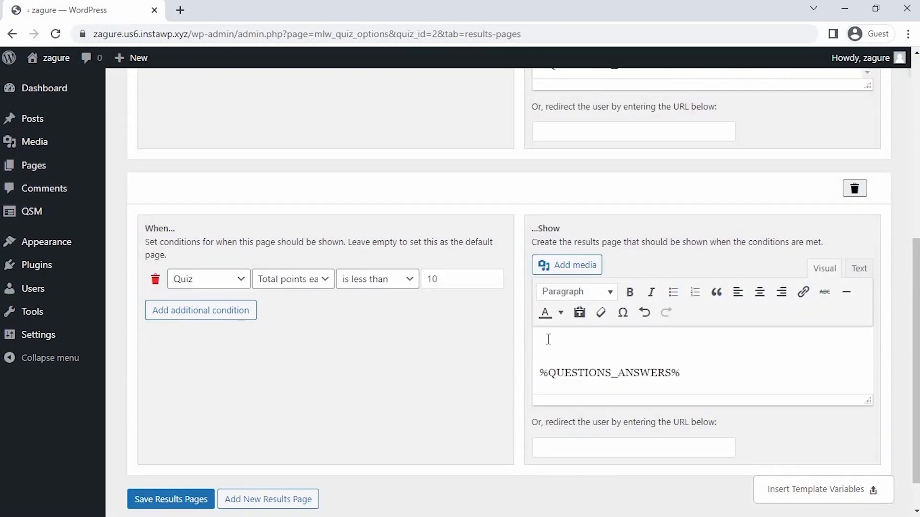
Step: Reuse the thank-you and score text on the less-than-10 results page, adding "Better Luck next time !! you still need to learn about social media"
type("Thanks %USER_NAME% for Submitting your Response !!  What's your Social Media IQ ? You got %POINT_SCORE% out of 20.")
type("Better Luck next time !! yo")
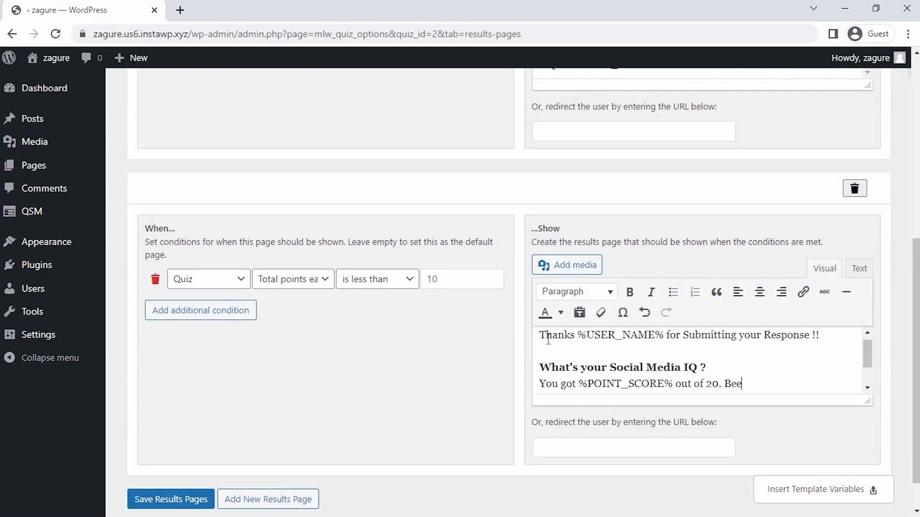
type("u still need to learn about social media")
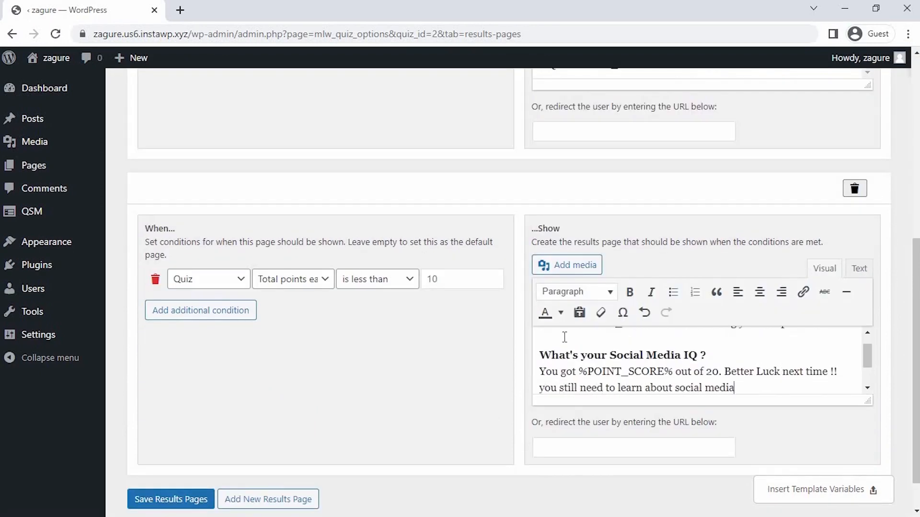
Step: Put "Better Luck next time !!" on a new line, capitalise "You", add a final full stop, and save the results pages
left_click(723, 372)
key("Return")
left_click(856, 363)
type(".")
left_click(661, 342)
key("BackSpace")
type("Y")
left_click(171, 499)
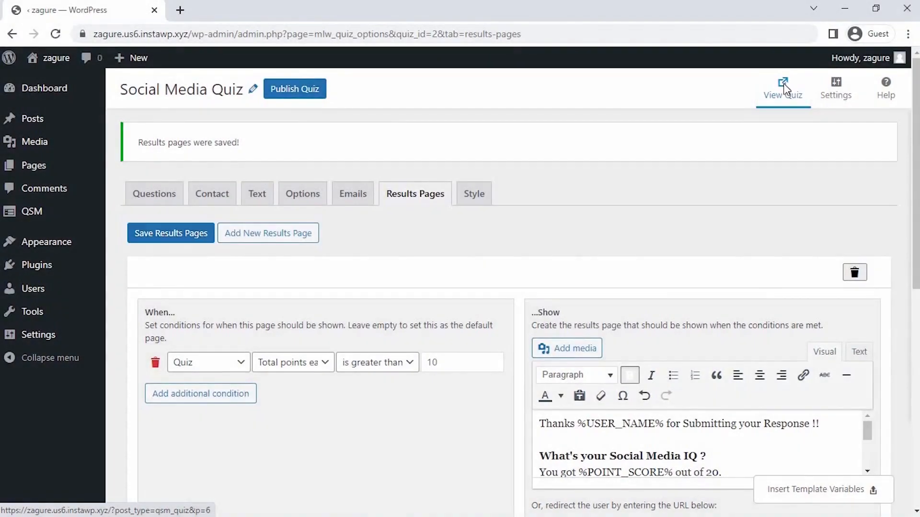
Step: Open the quiz preview, enter the respondent's name and the date 23 August 2022, and proceed to the first question
left_click(783, 86)
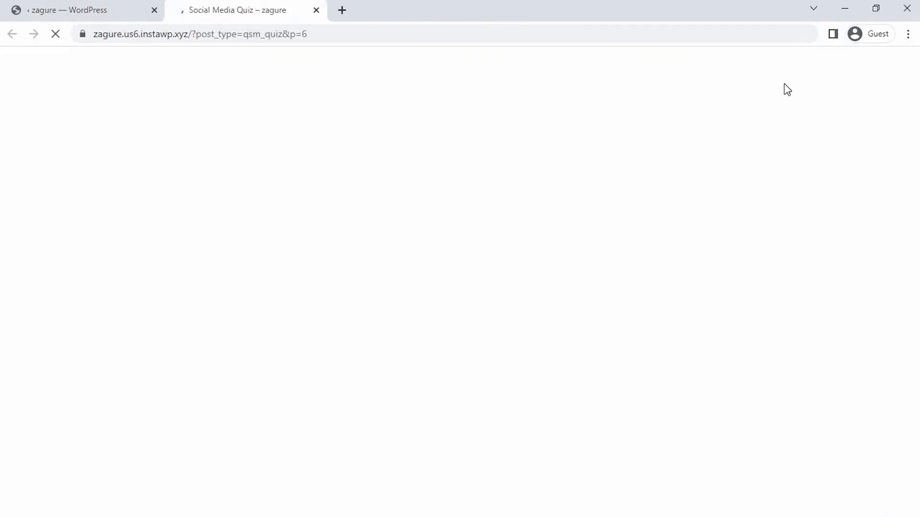
scroll(726, 289, "down", 4)
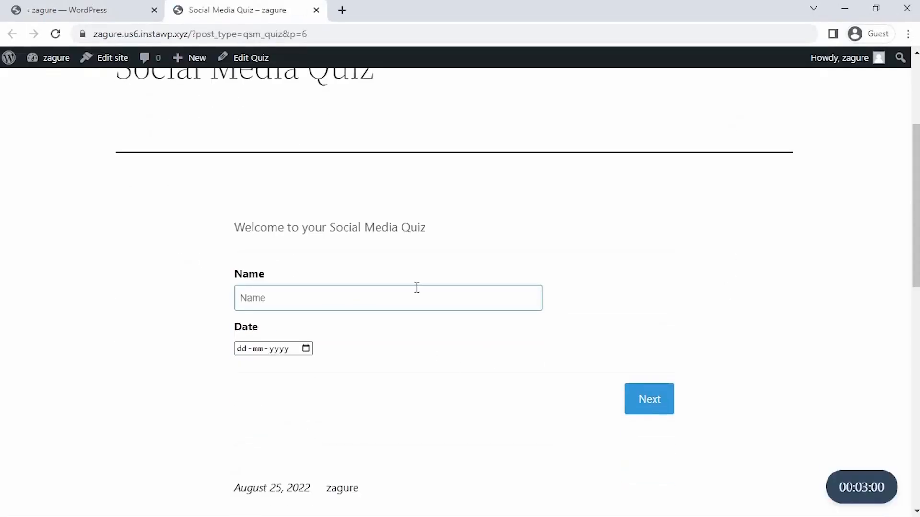
left_click(416, 287)
type("Alex")
left_click(305, 349)
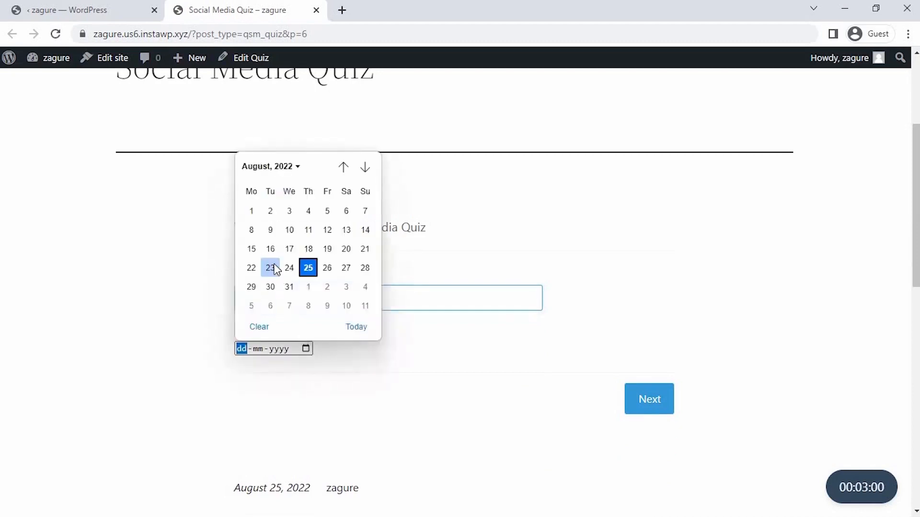
left_click(268, 267)
left_click(635, 398)
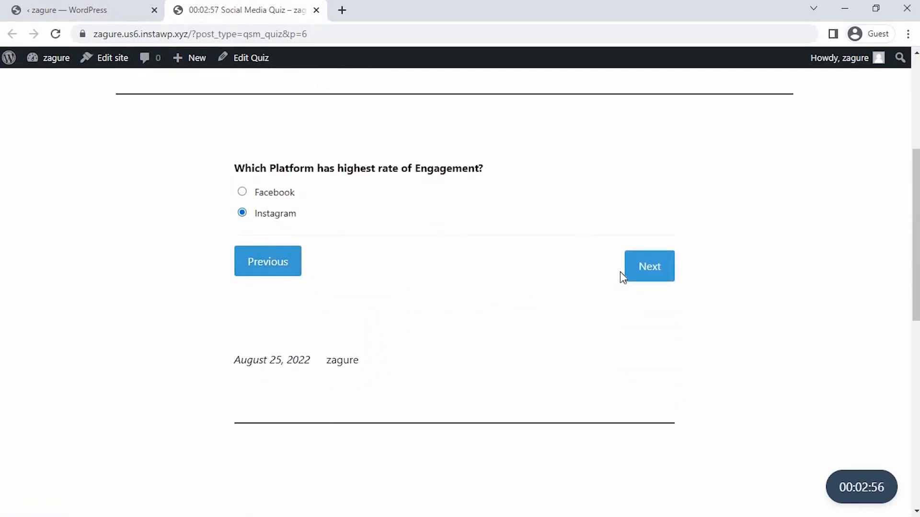
Step: Continue past the engagement question, answering ByteDance for TikTok's owner and ClubHouse for the audio-only platform
left_click(645, 268)
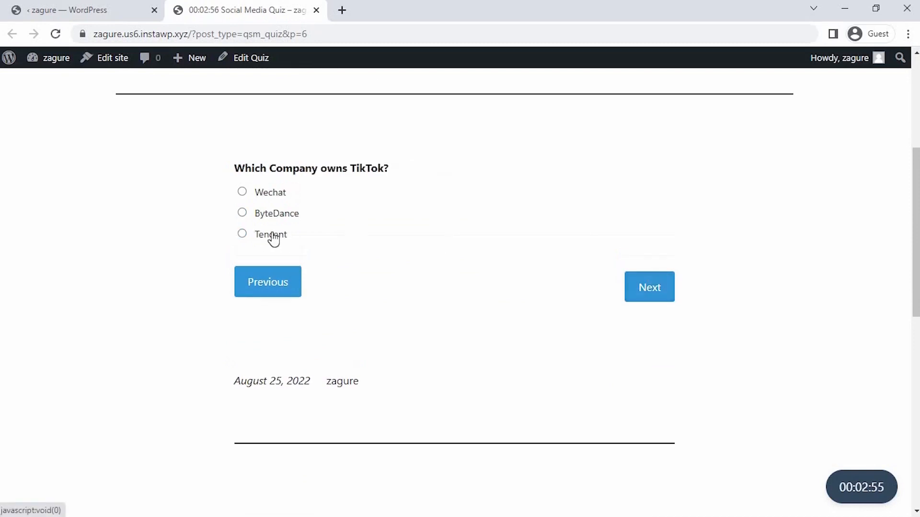
left_click(243, 213)
left_click(636, 293)
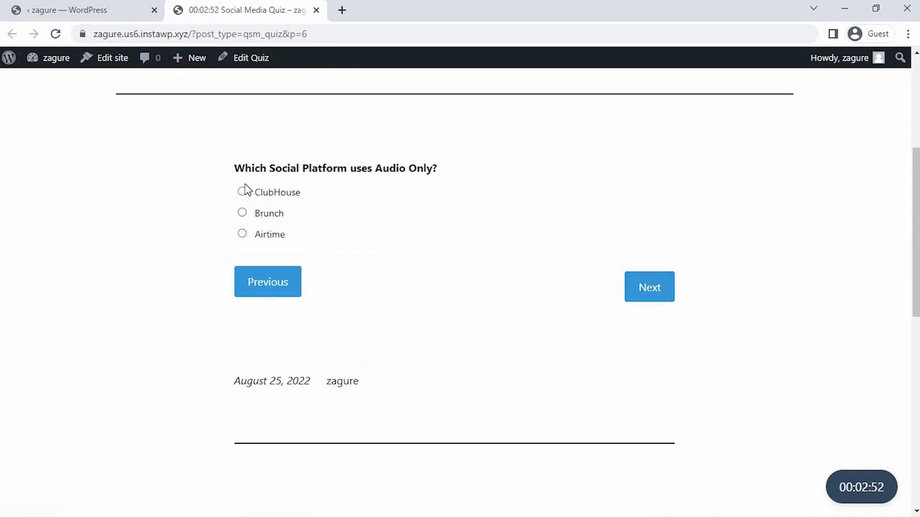
left_click(243, 192)
left_click(651, 290)
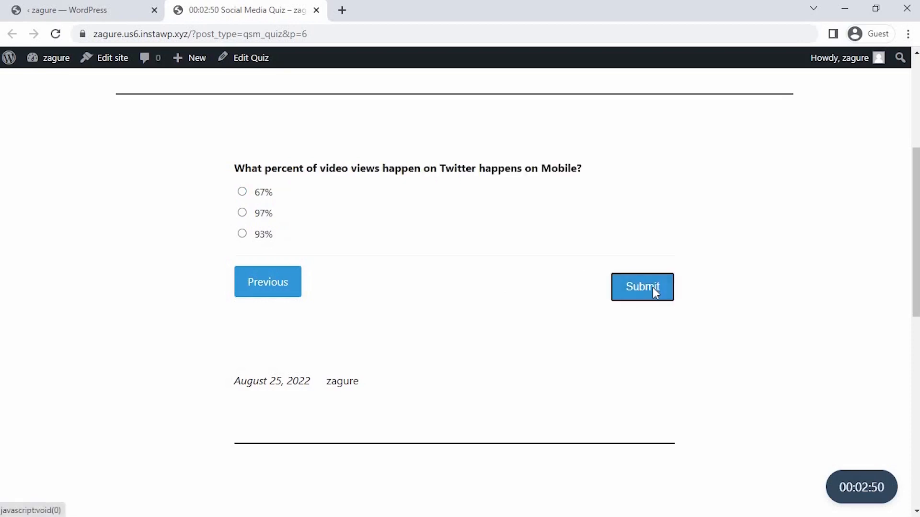
Step: Submit the quiz with 97% as the answer on Twitter mobile video views, and review the score message and marked answers
left_click(242, 214)
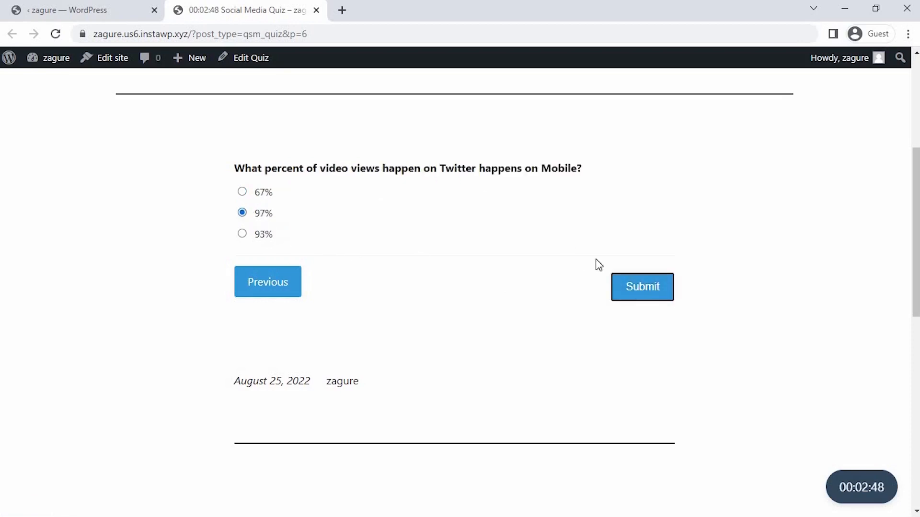
left_click(641, 286)
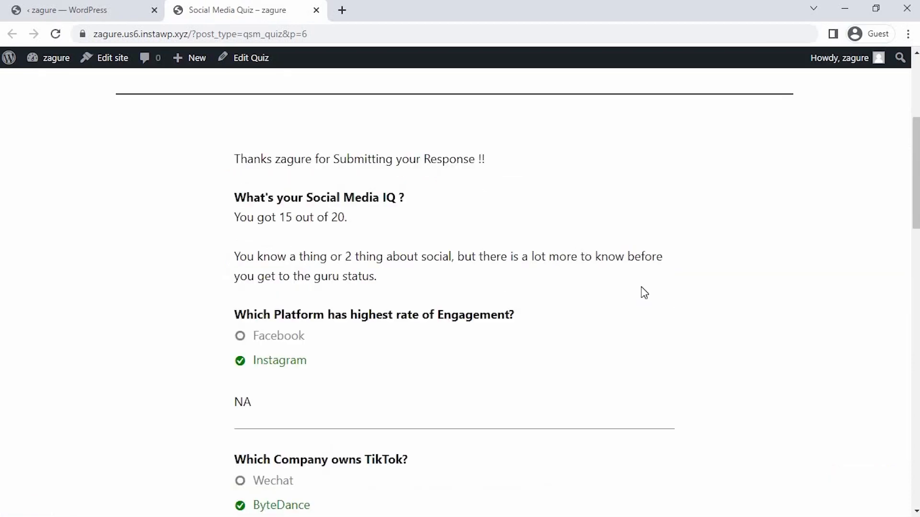
scroll(641, 287, "down", 6)
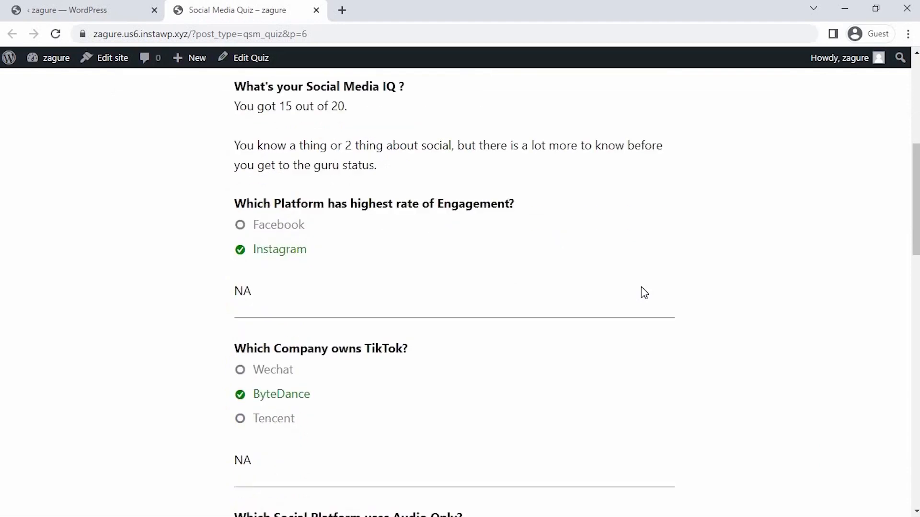
scroll(641, 286, "down", 5)
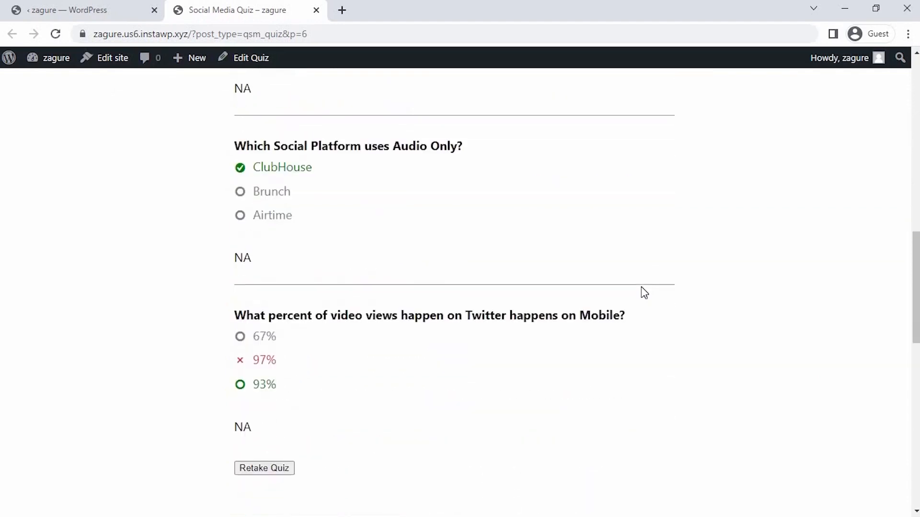
scroll(641, 286, "down", 2)
scroll(641, 287, "up", 15)
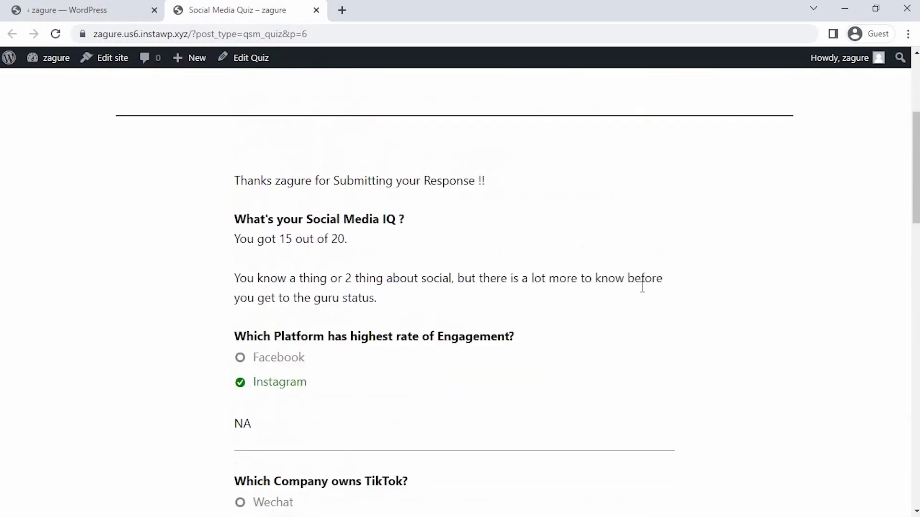
scroll(641, 286, "up", 1)
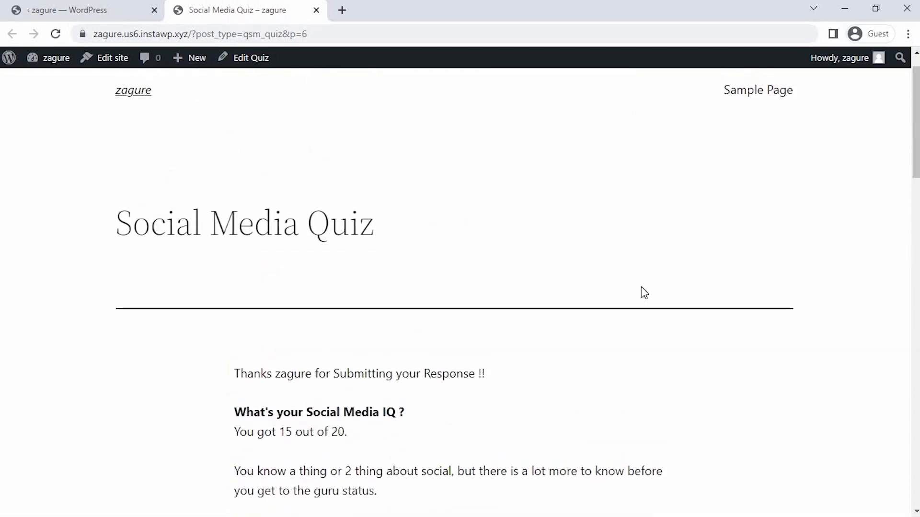